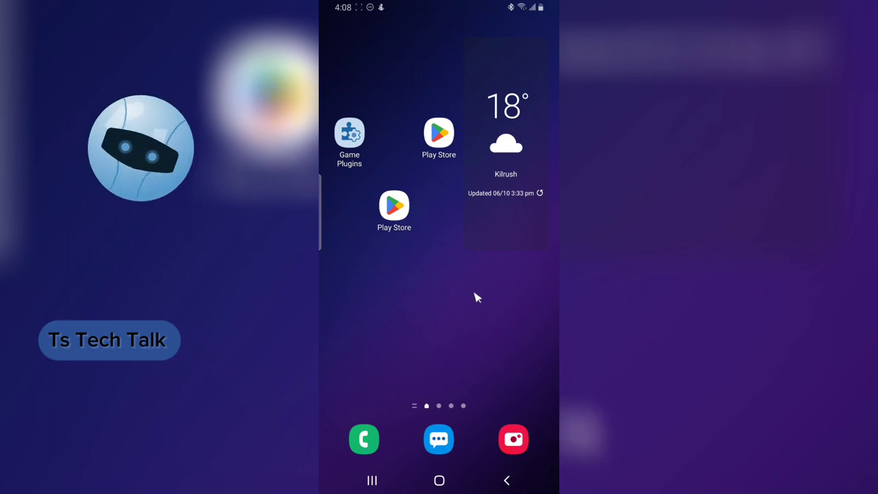
Step: Launch the Bing app from the Android app drawer
{"action": "left_click_drag", "start_coordinate": [477, 338], "coordinate": [482, 271]}
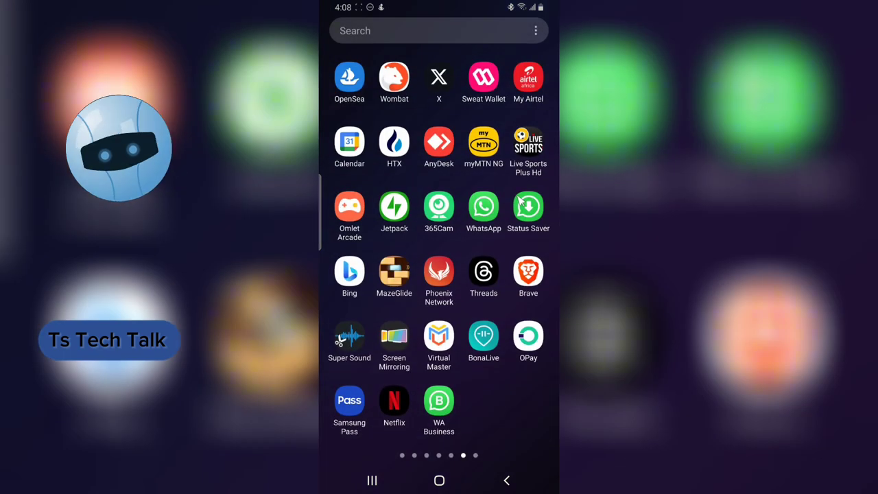
{"action": "left_click", "coordinate": [346, 278]}
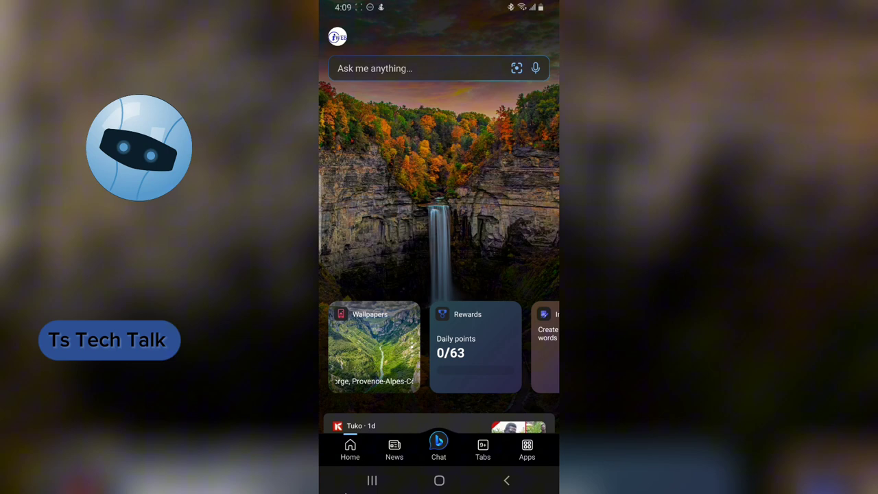
Step: Start a Bing AI chat and begin typing the question 'qhat is the est'
{"action": "left_click", "coordinate": [438, 445]}
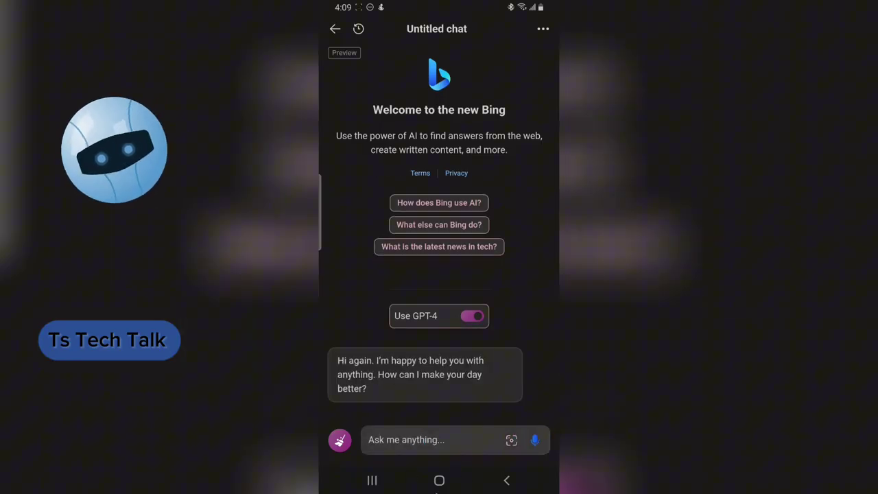
{"action": "left_click", "coordinate": [424, 439]}
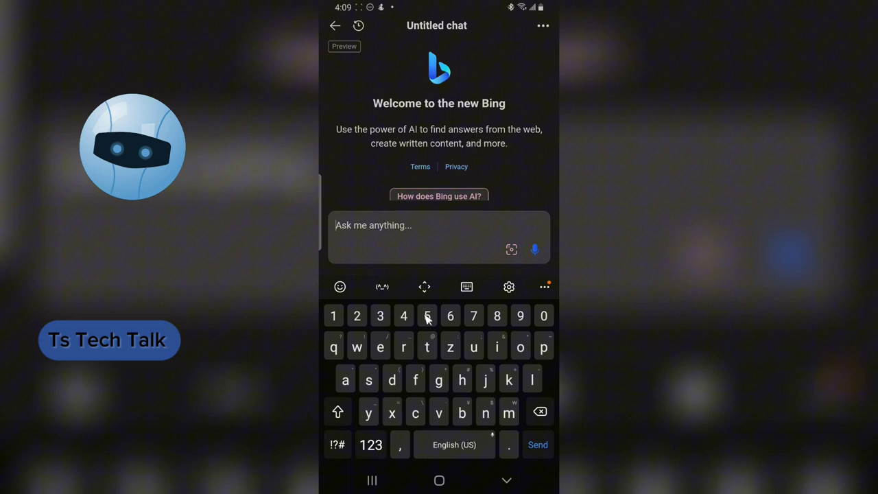
{"action": "type", "text": "qh"}
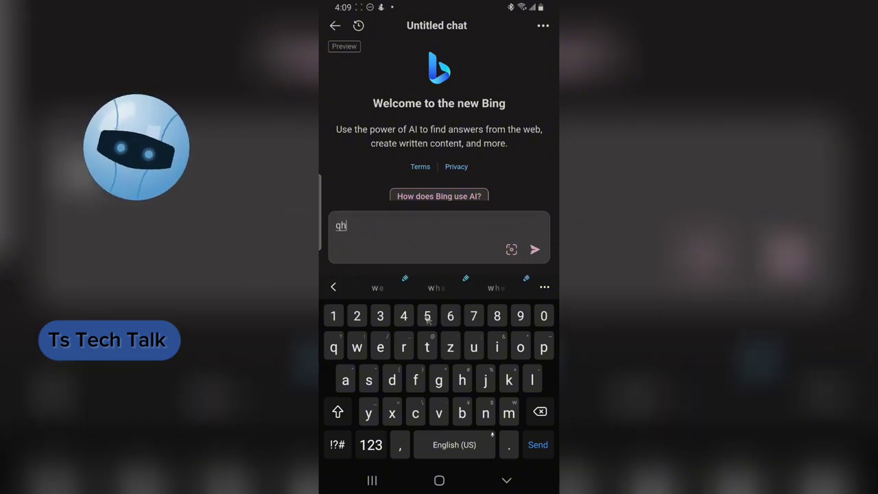
{"action": "type", "text": "at is the  est"}
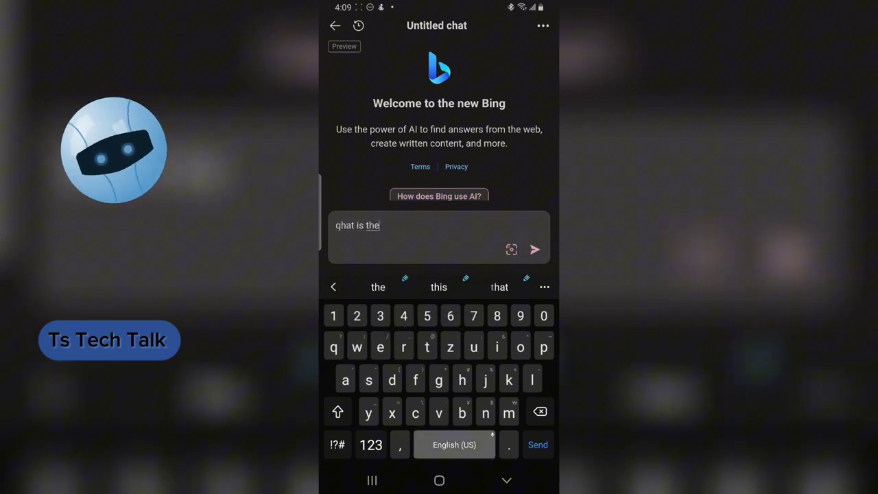
Step: Fix the typos so the message reads 'what is the best website to learn english for free'
{"action": "left_click", "coordinate": [340, 225]}
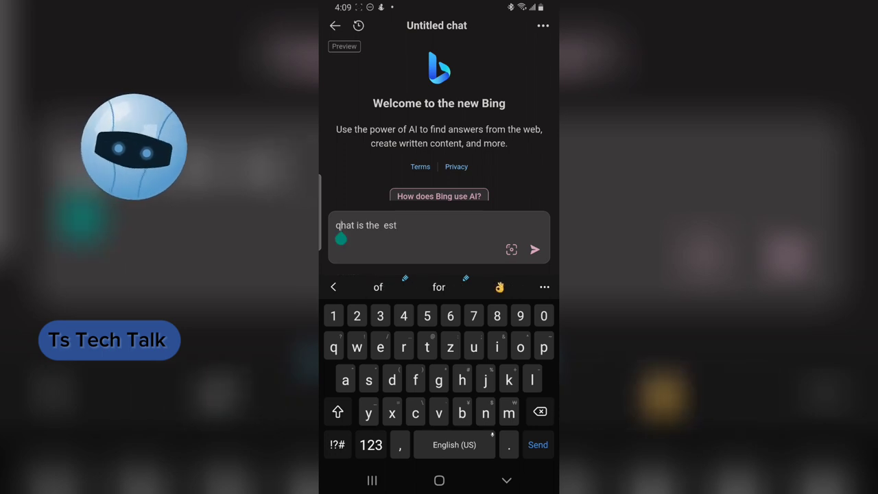
{"action": "key", "text": "BackSpace"}
{"action": "left_click", "coordinate": [351, 225]}
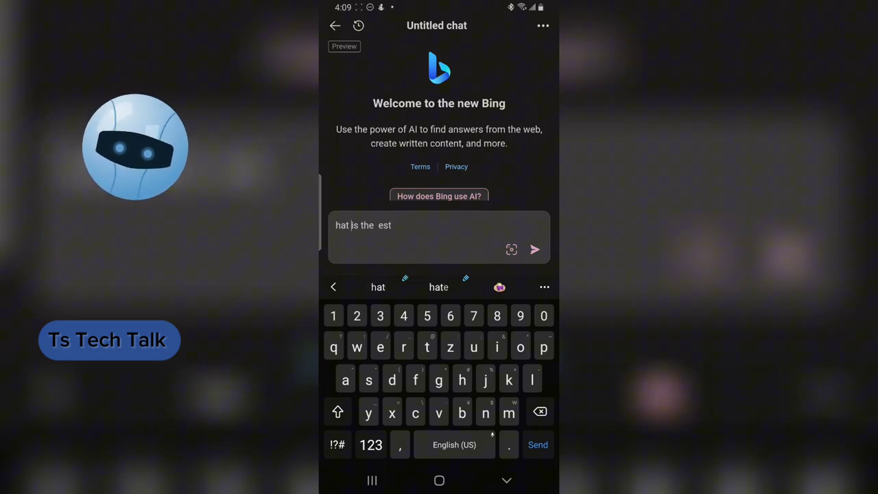
{"action": "left_click", "coordinate": [346, 225]}
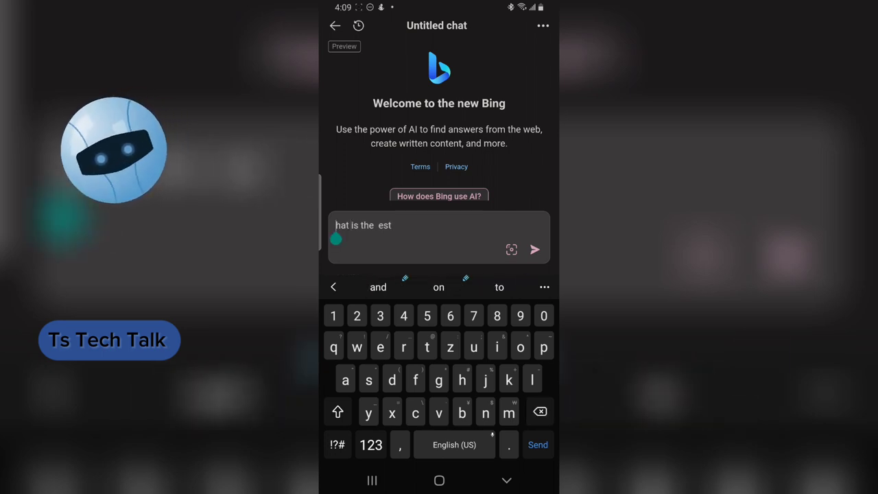
{"action": "left_click", "coordinate": [335, 224]}
{"action": "type", "text": "w"}
{"action": "left_click", "coordinate": [400, 238]}
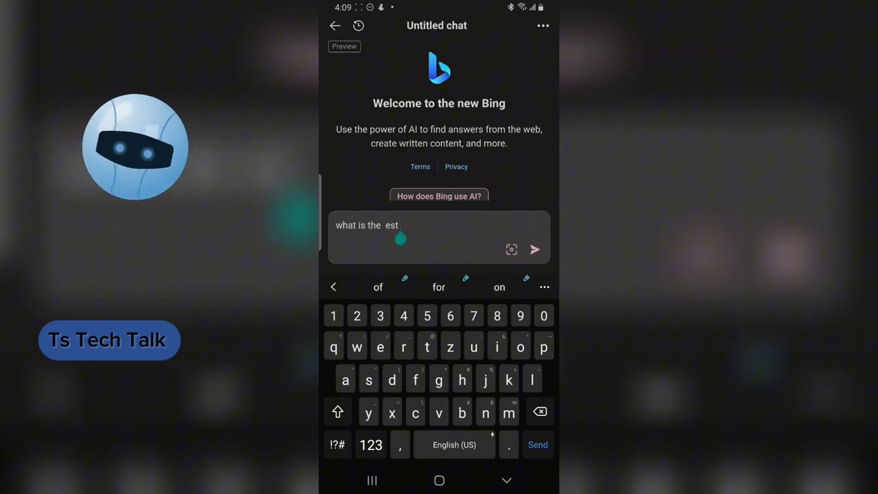
{"action": "key", "text": "BackSpace"}
{"action": "key", "text": "BackSpace"}
{"action": "key", "text": "BackSpace"}
{"action": "key", "text": "BackSpace"}
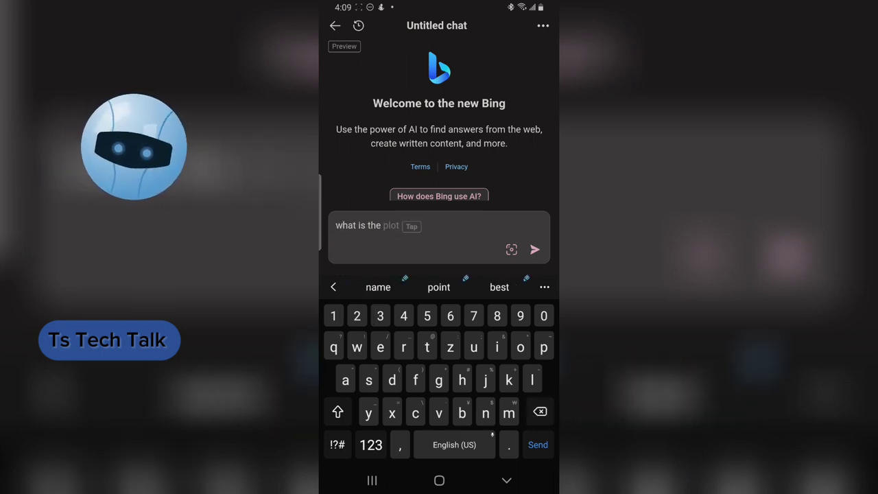
{"action": "type", "text": "best w"}
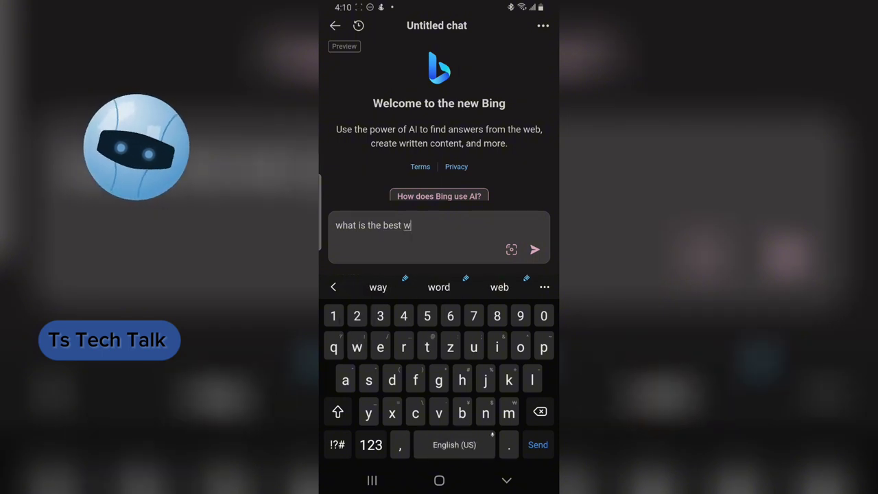
{"action": "type", "text": "ebsite to"}
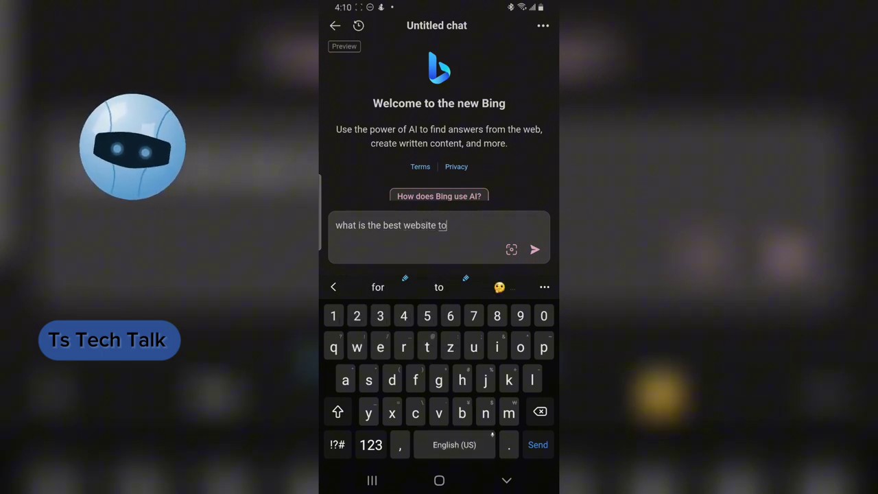
{"action": "type", "text": " learn e"}
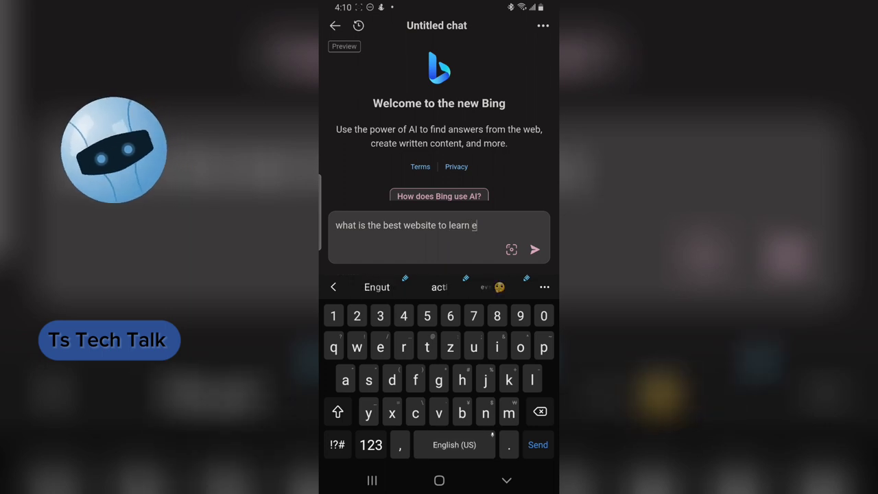
{"action": "type", "text": "nglish f"}
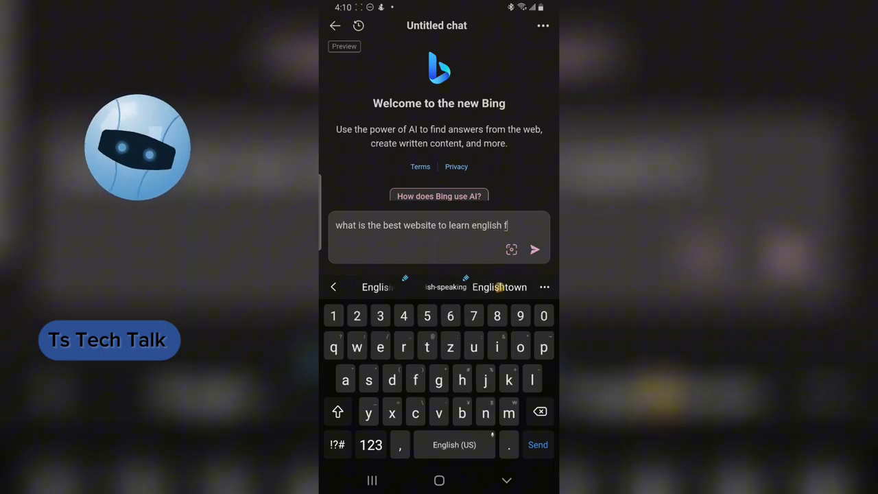
{"action": "type", "text": "or free"}
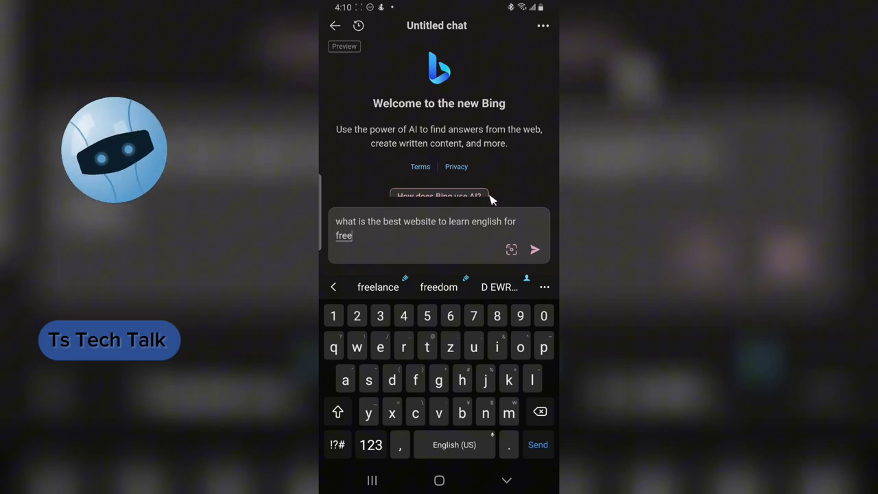
Step: Send the question and scroll through Bing's answer listing Oxford Online English, Duolingo and FluentU
{"action": "left_click", "coordinate": [534, 250]}
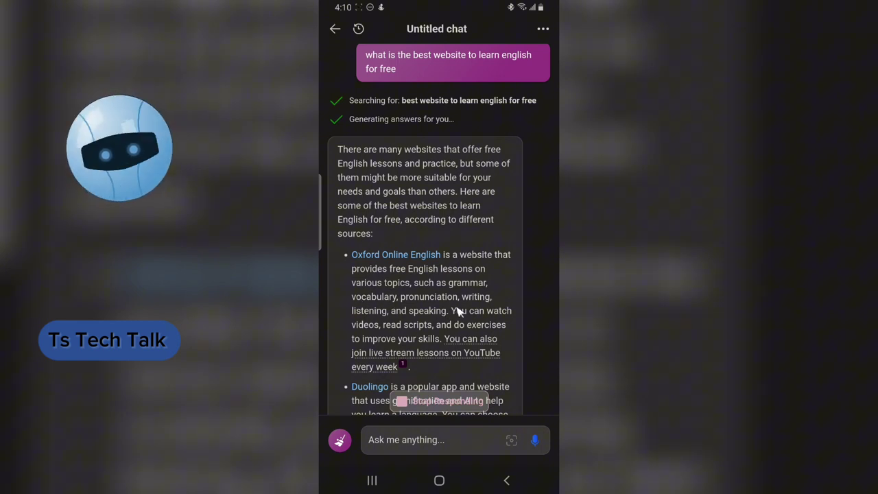
{"action": "scroll", "coordinate": [456, 312], "scroll_direction": "down", "scroll_amount": 2}
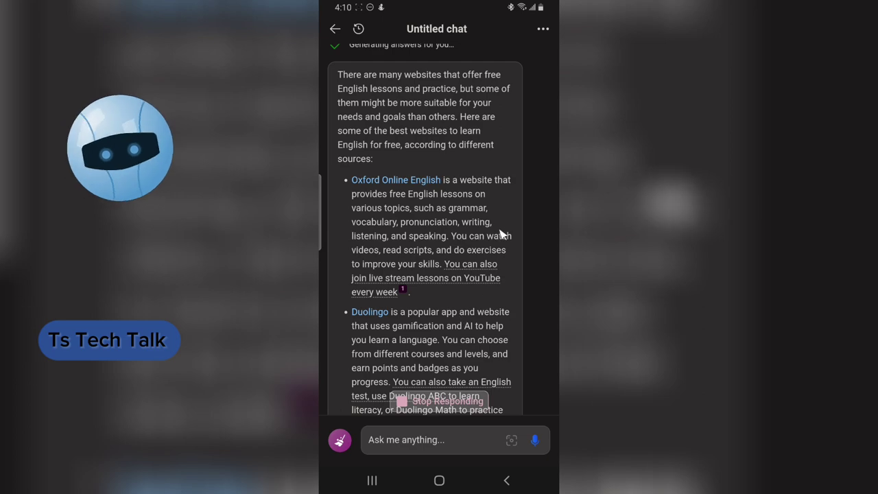
{"action": "scroll", "coordinate": [429, 309], "scroll_direction": "down", "scroll_amount": 3}
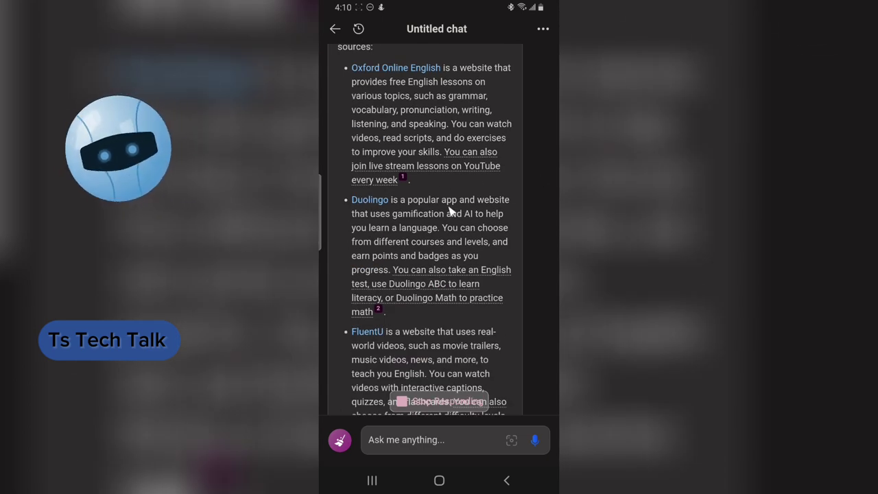
{"action": "scroll", "coordinate": [465, 235], "scroll_direction": "up", "scroll_amount": 3}
{"action": "scroll", "coordinate": [471, 265], "scroll_direction": "down", "scroll_amount": 2}
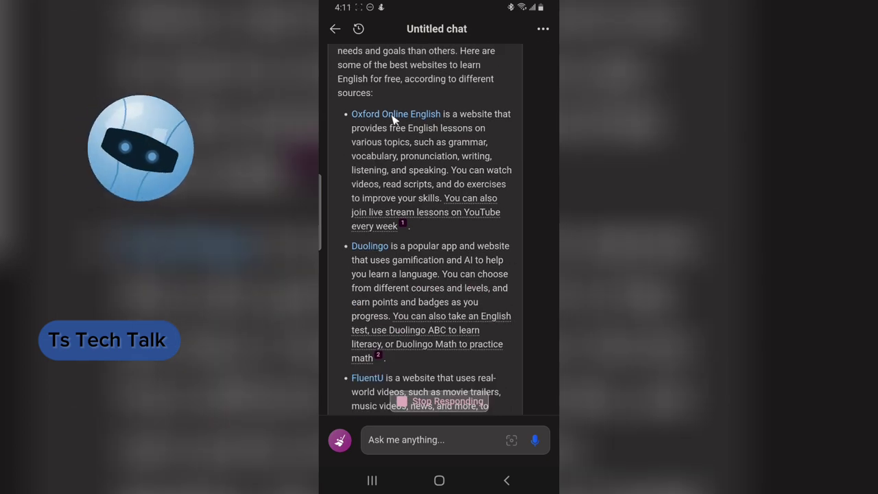
Step: Scroll down to the end of the answer, past EnglishClub to the cited sources
{"action": "scroll", "coordinate": [402, 240], "scroll_direction": "down", "scroll_amount": 10}
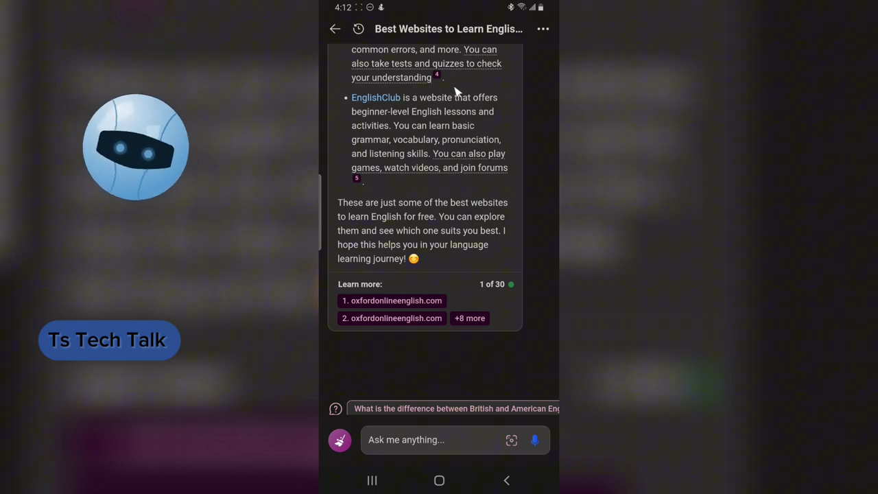
Step: Reopen the Ronaldo vs Messi chat from history and copy its opening English-correction request
{"action": "left_click", "coordinate": [358, 30]}
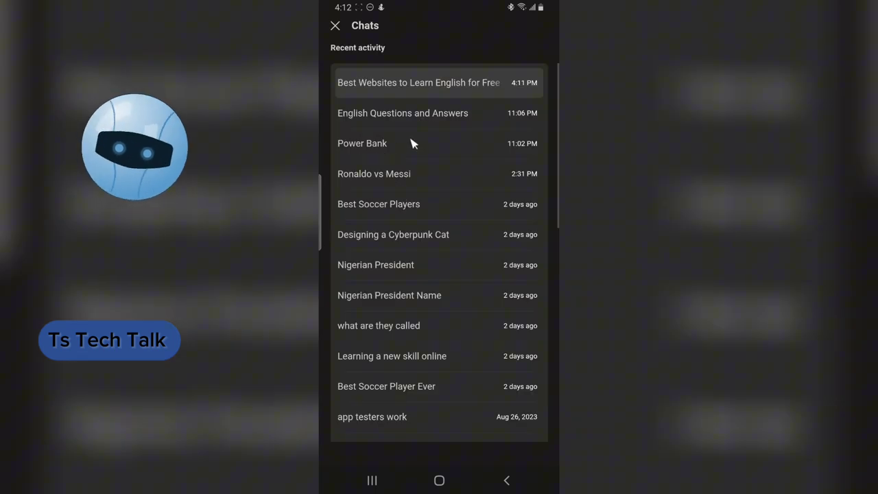
{"action": "left_click", "coordinate": [381, 179]}
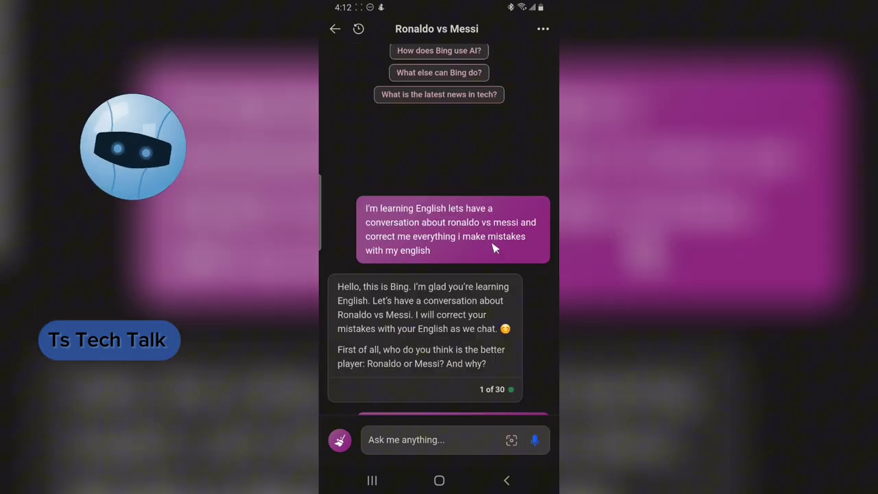
{"action": "left_click_drag", "start_coordinate": [434, 254], "coordinate": [367, 209]}
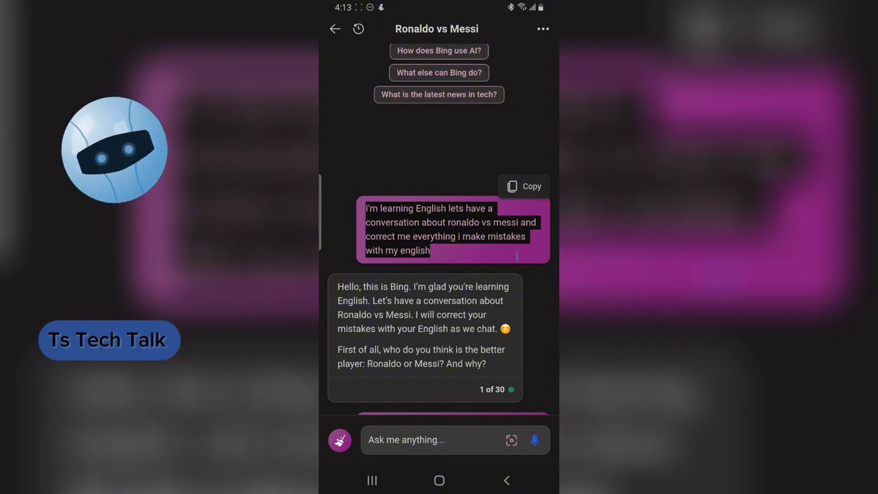
{"action": "left_click", "coordinate": [527, 188]}
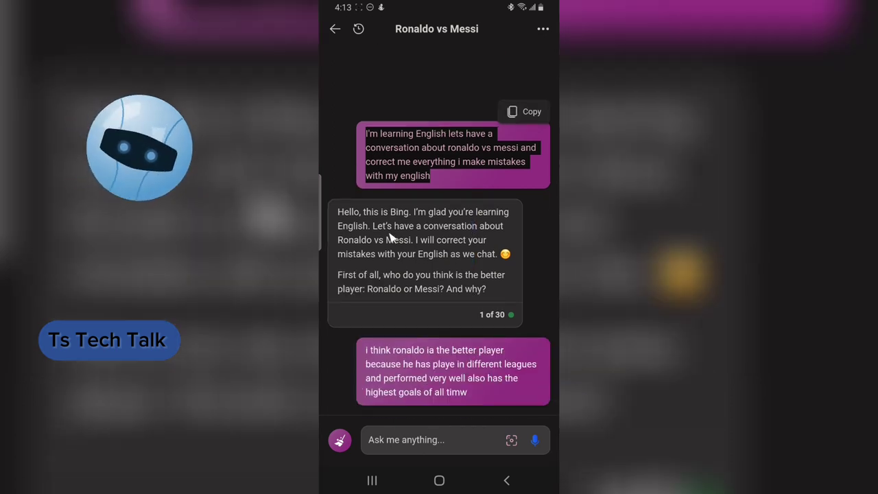
{"action": "left_click_drag", "start_coordinate": [343, 211], "coordinate": [477, 226]}
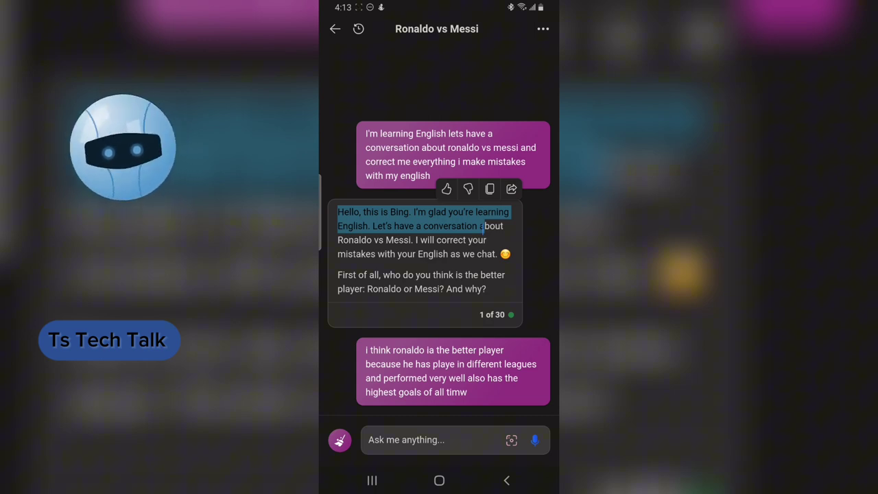
{"action": "left_click", "coordinate": [364, 288]}
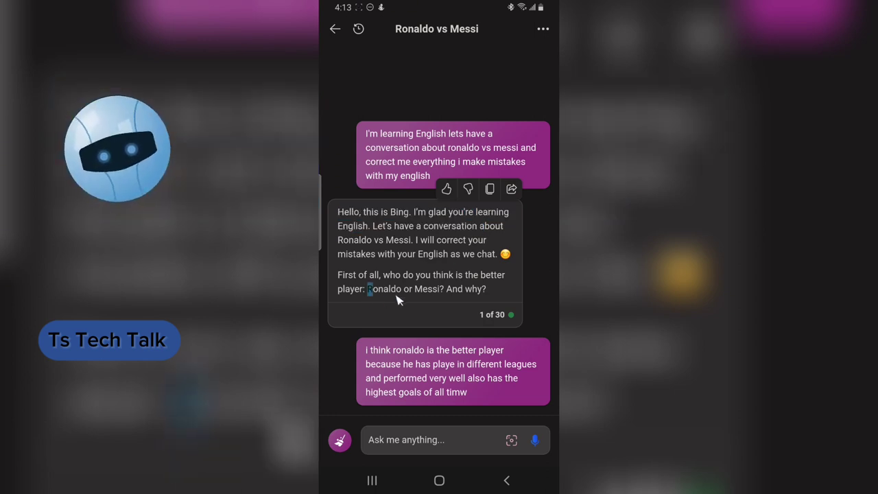
{"action": "left_click_drag", "start_coordinate": [416, 366], "coordinate": [538, 366]}
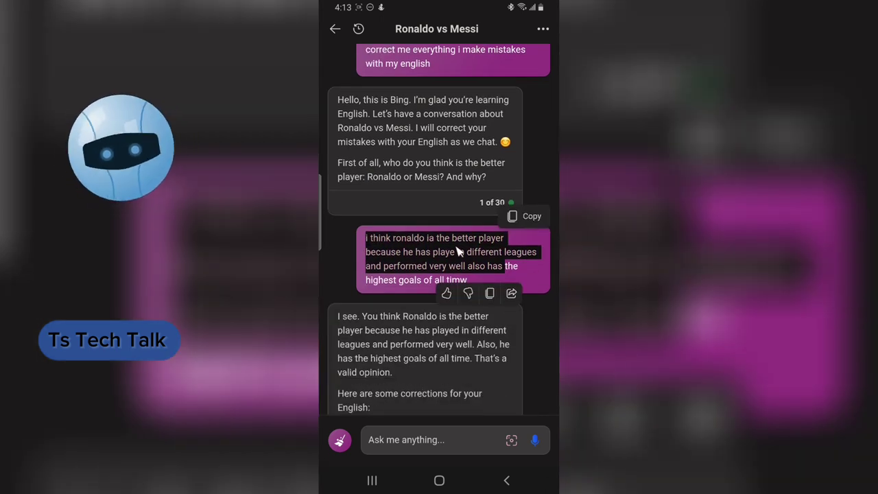
{"action": "left_click", "coordinate": [459, 252]}
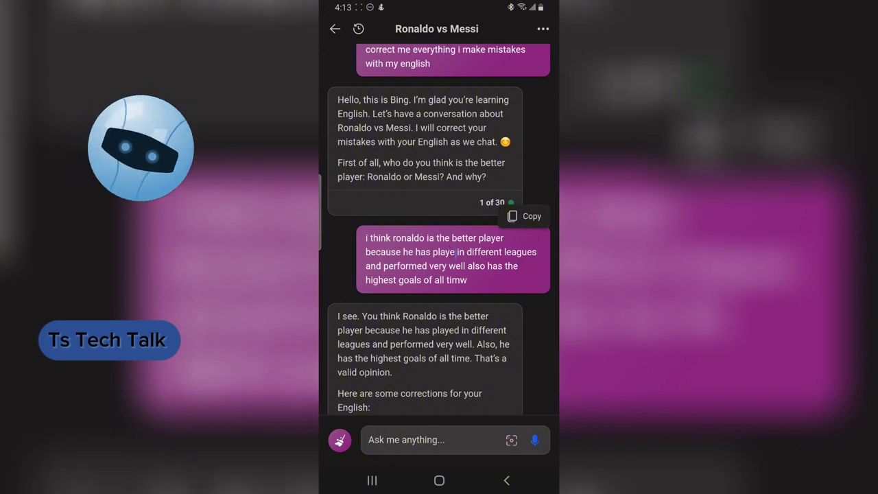
{"action": "scroll", "coordinate": [439, 240], "scroll_direction": "down", "scroll_amount": 3}
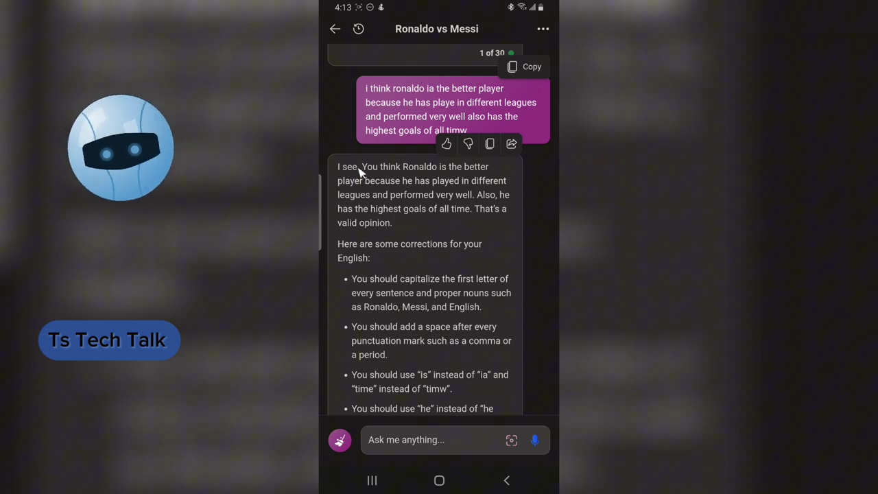
{"action": "left_click_drag", "start_coordinate": [340, 169], "coordinate": [456, 223]}
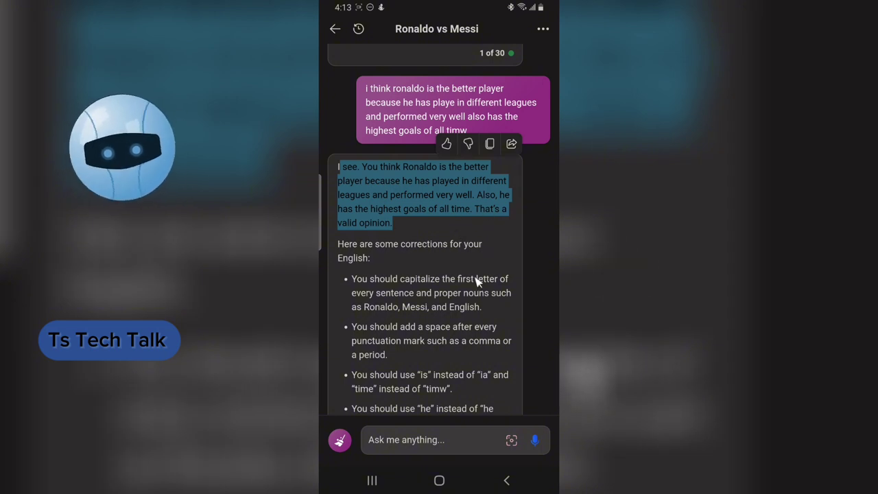
{"action": "scroll", "coordinate": [411, 247], "scroll_direction": "down", "scroll_amount": 1}
{"action": "left_click_drag", "start_coordinate": [348, 220], "coordinate": [399, 371]}
{"action": "scroll", "coordinate": [494, 312], "scroll_direction": "down", "scroll_amount": 2}
{"action": "scroll", "coordinate": [416, 319], "scroll_direction": "down", "scroll_amount": 2}
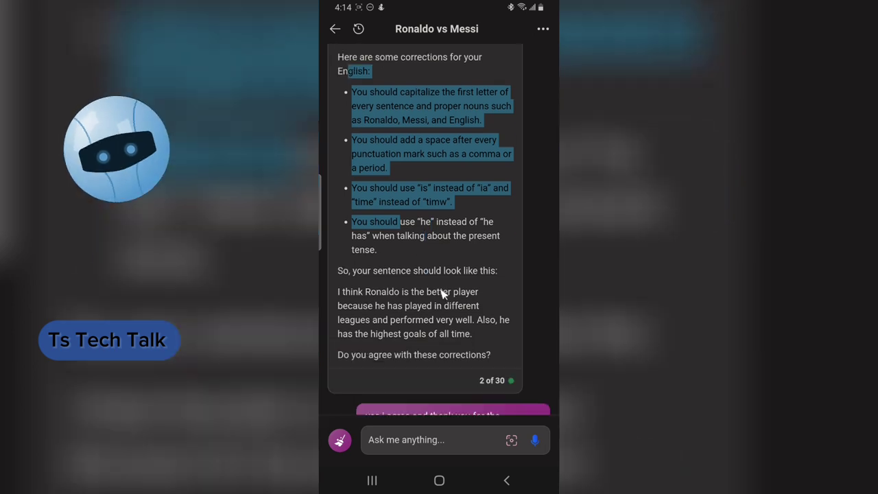
{"action": "left_click", "coordinate": [447, 233]}
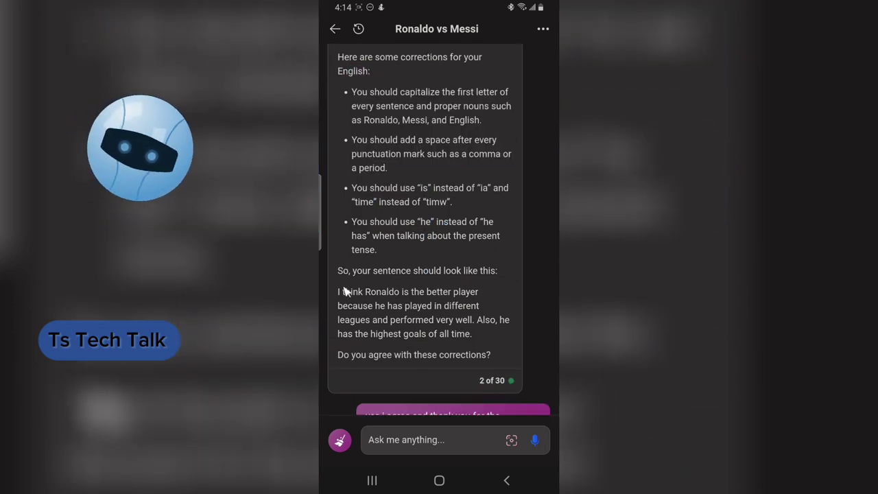
{"action": "left_click_drag", "start_coordinate": [338, 291], "coordinate": [548, 322]}
{"action": "scroll", "coordinate": [515, 299], "scroll_direction": "up", "scroll_amount": 5}
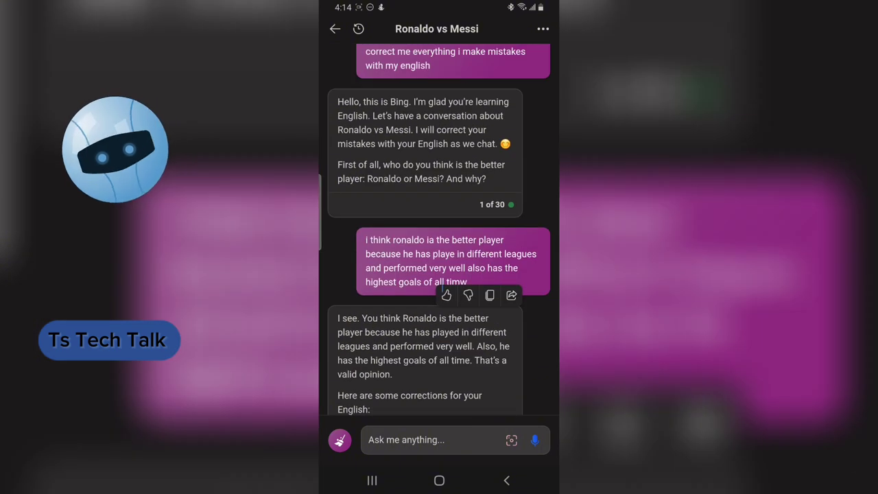
{"action": "left_click_drag", "start_coordinate": [368, 241], "coordinate": [502, 285]}
{"action": "scroll", "coordinate": [508, 288], "scroll_direction": "down", "scroll_amount": 5}
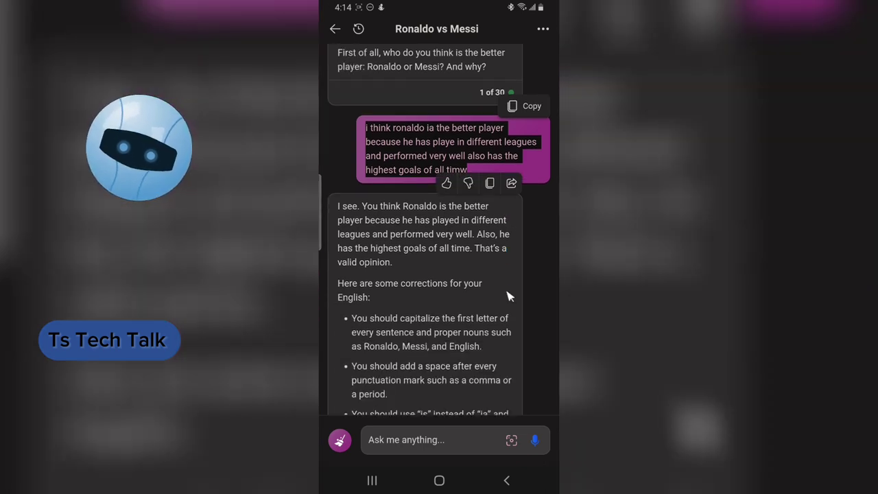
{"action": "scroll", "coordinate": [515, 297], "scroll_direction": "down", "scroll_amount": 10}
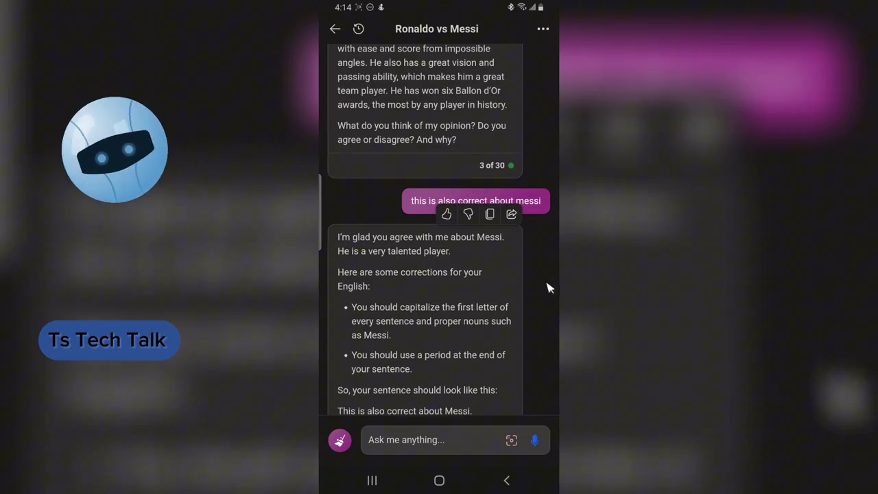
{"action": "left_click_drag", "start_coordinate": [413, 208], "coordinate": [523, 201]}
{"action": "scroll", "coordinate": [446, 302], "scroll_direction": "down", "scroll_amount": 2}
{"action": "left_click_drag", "start_coordinate": [446, 302], "coordinate": [350, 236]}
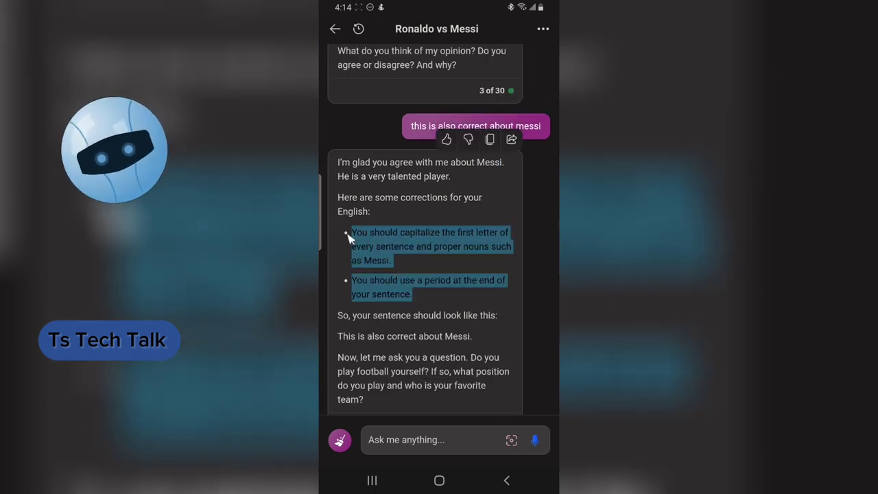
{"action": "left_click", "coordinate": [338, 336]}
{"action": "left_click_drag", "start_coordinate": [338, 336], "coordinate": [486, 339]}
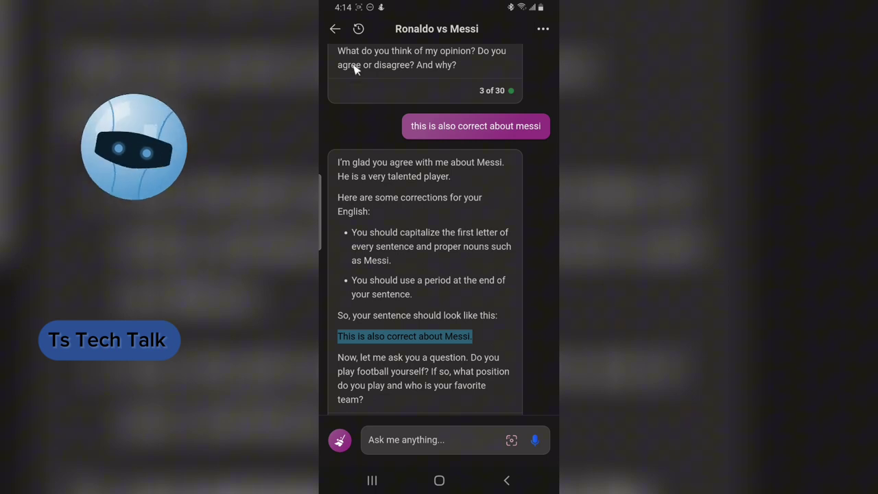
{"action": "left_click", "coordinate": [335, 30]}
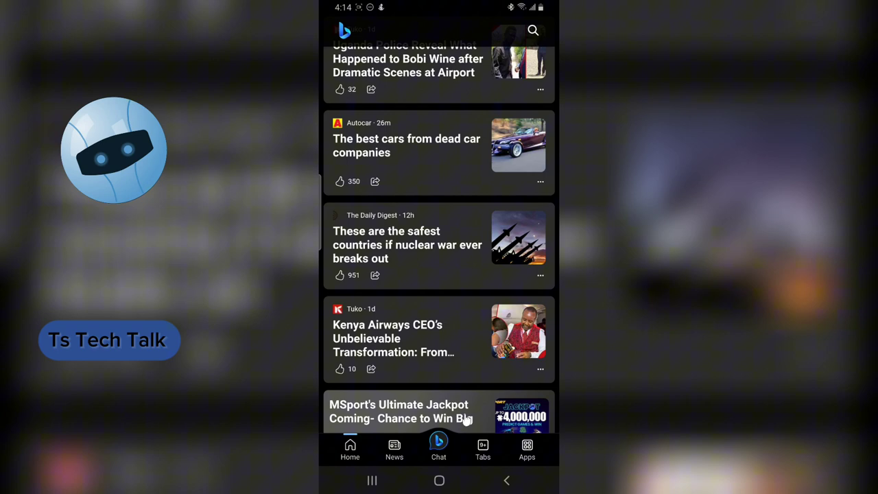
{"action": "left_click", "coordinate": [379, 412]}
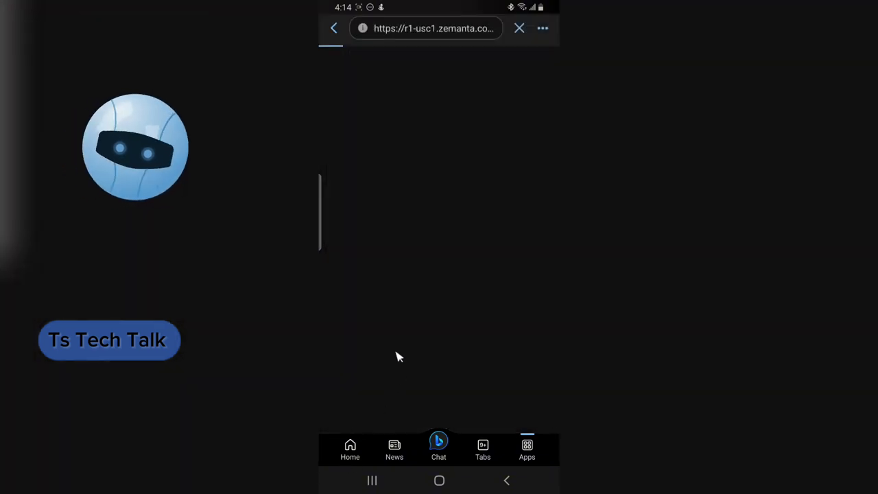
{"action": "left_click", "coordinate": [439, 444]}
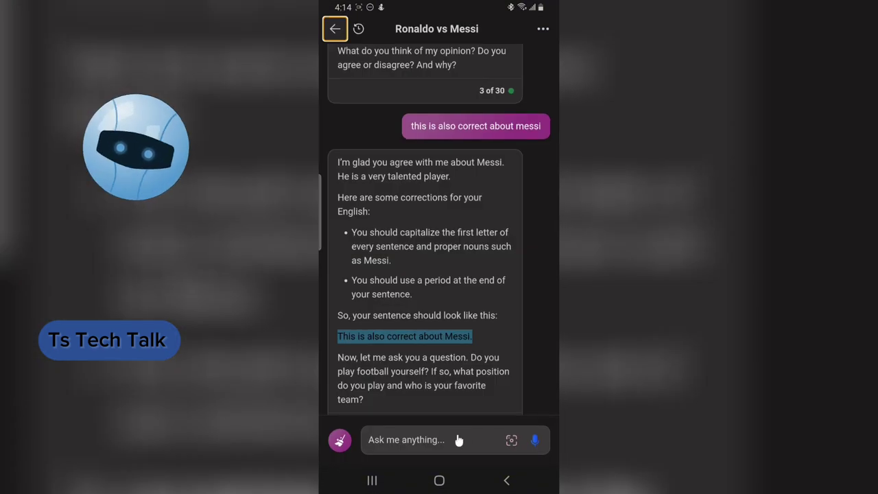
{"action": "left_click", "coordinate": [340, 439]}
{"action": "left_click", "coordinate": [357, 439]}
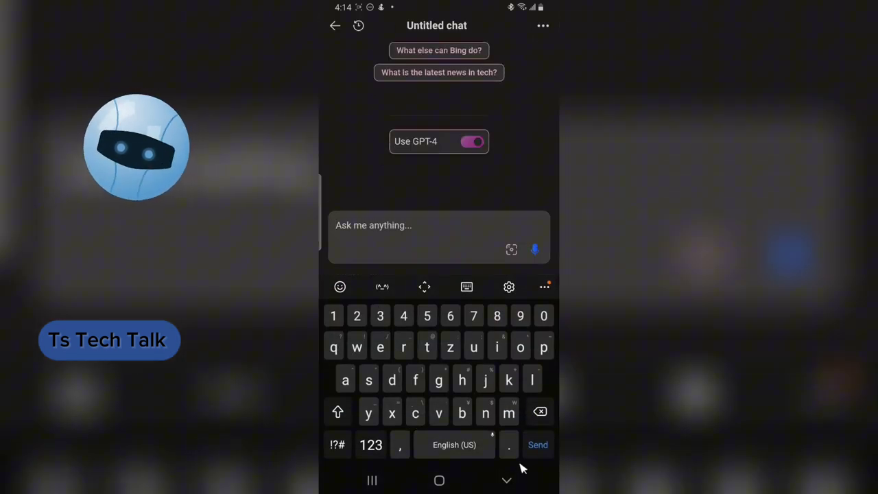
{"action": "left_click", "coordinate": [507, 482]}
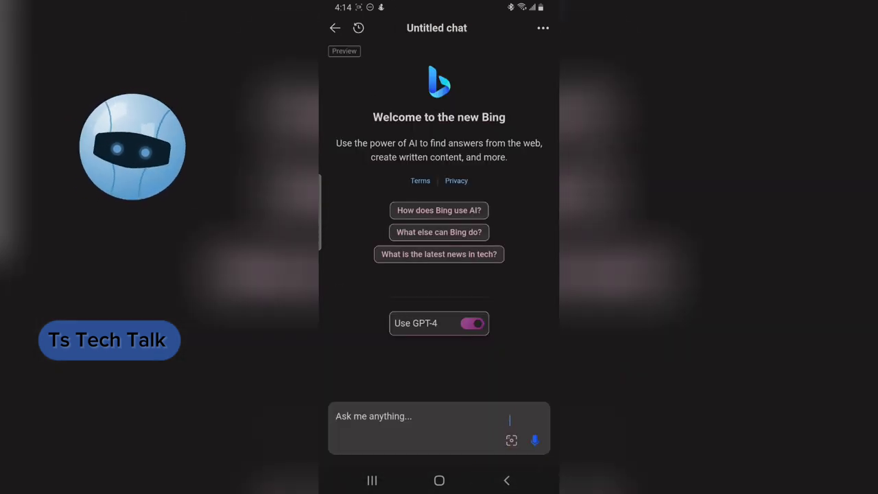
{"action": "left_click", "coordinate": [361, 29]}
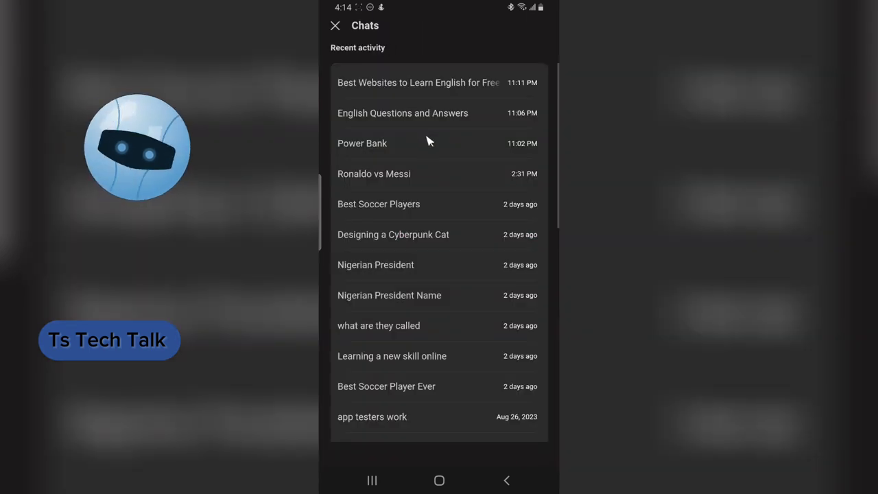
{"action": "left_click", "coordinate": [400, 174]}
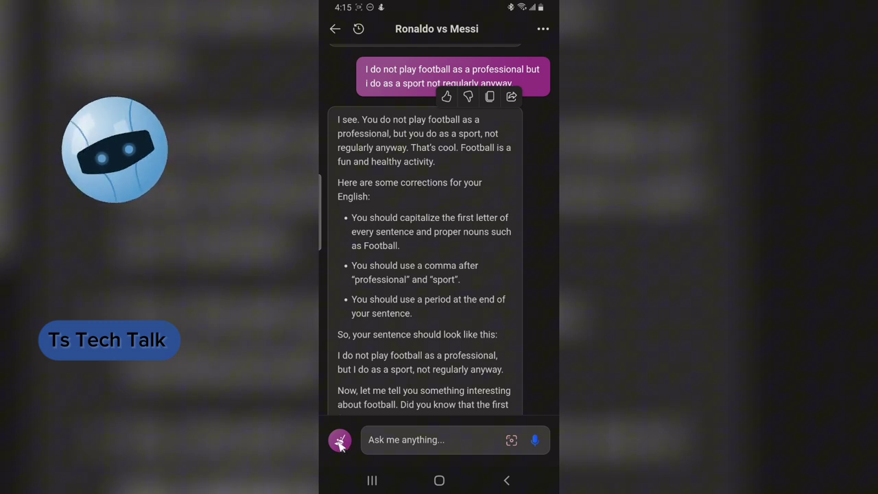
Step: Start a new chat topic and paste the copied English-practice prompt
{"action": "left_click", "coordinate": [339, 441]}
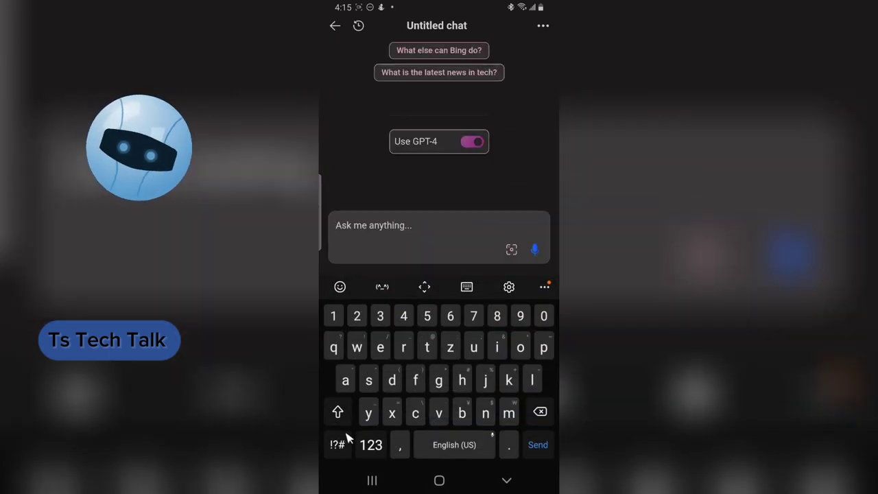
{"action": "left_click", "coordinate": [455, 249]}
{"action": "key", "text": "ctrl+v"}
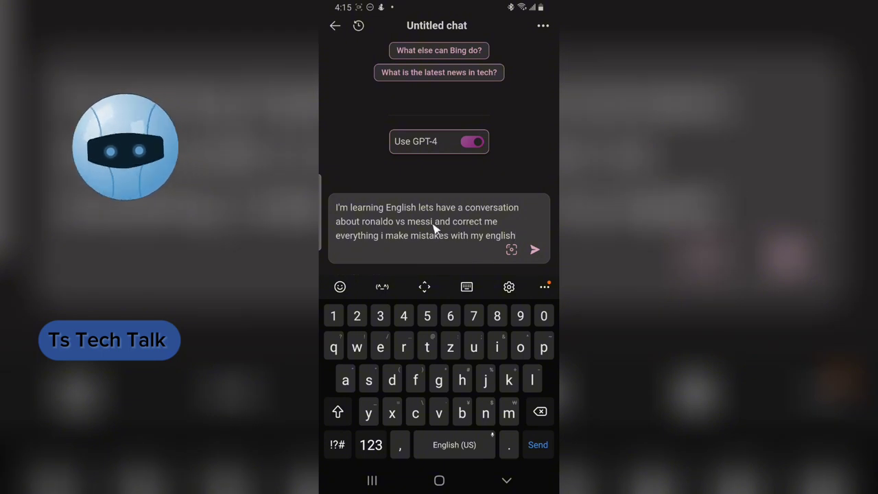
Step: Replace Ronaldo and Messi in the prompt with 'Mappe' and 'Halland'
{"action": "double_click", "coordinate": [377, 221]}
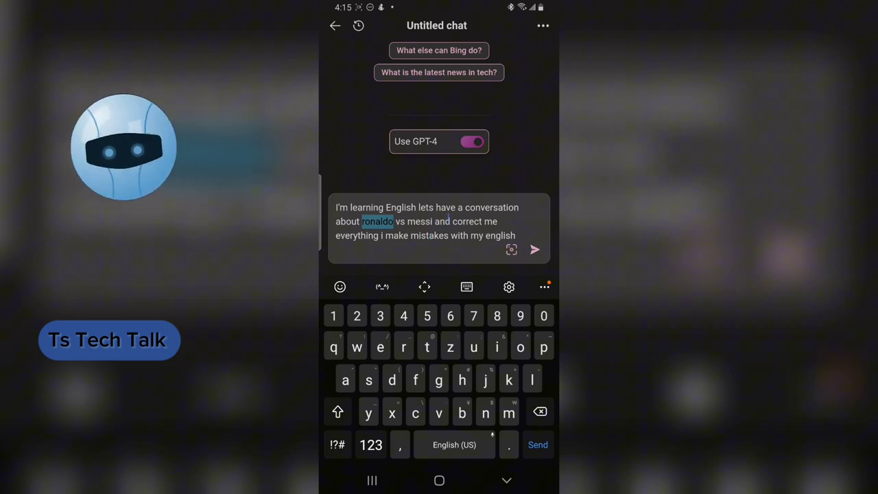
{"action": "key", "text": "shift"}
{"action": "type", "text": "M"}
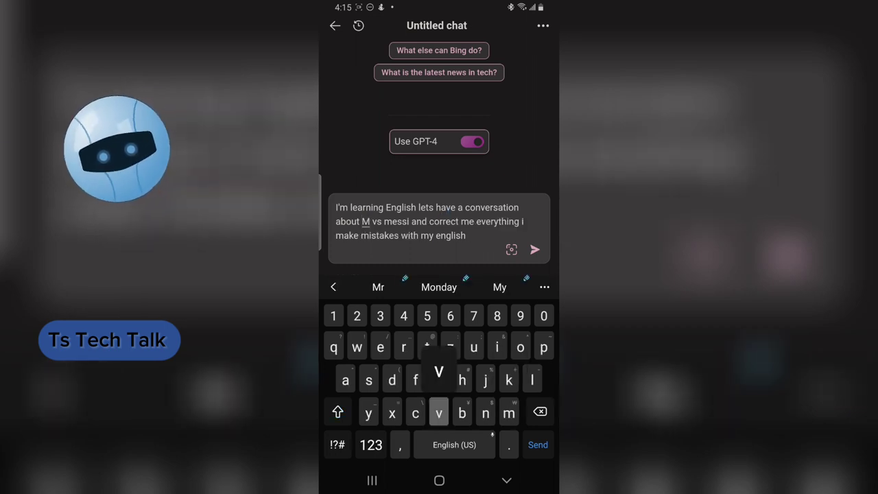
{"action": "type", "text": "v"}
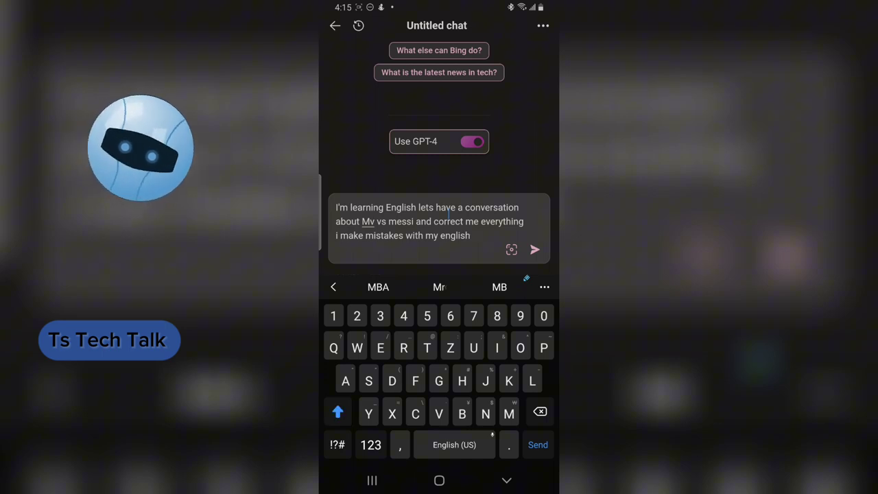
{"action": "key", "text": "shift"}
{"action": "type", "text": "a"}
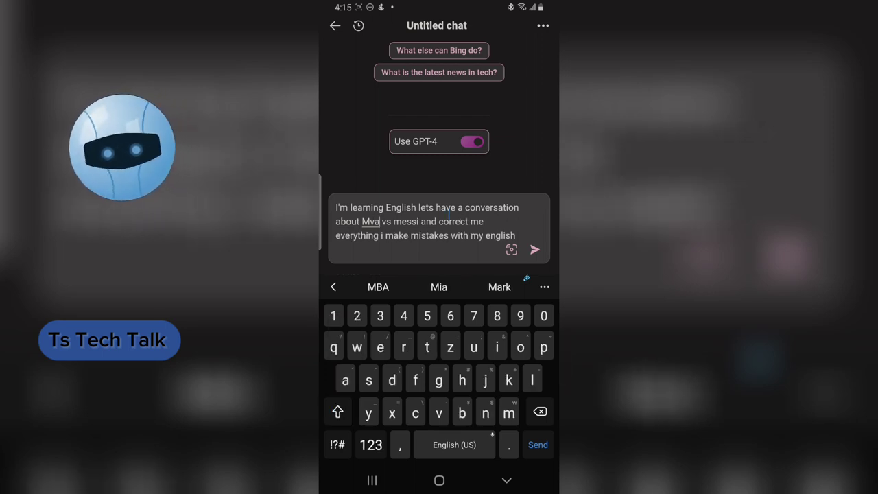
{"action": "type", "text": "ppe"}
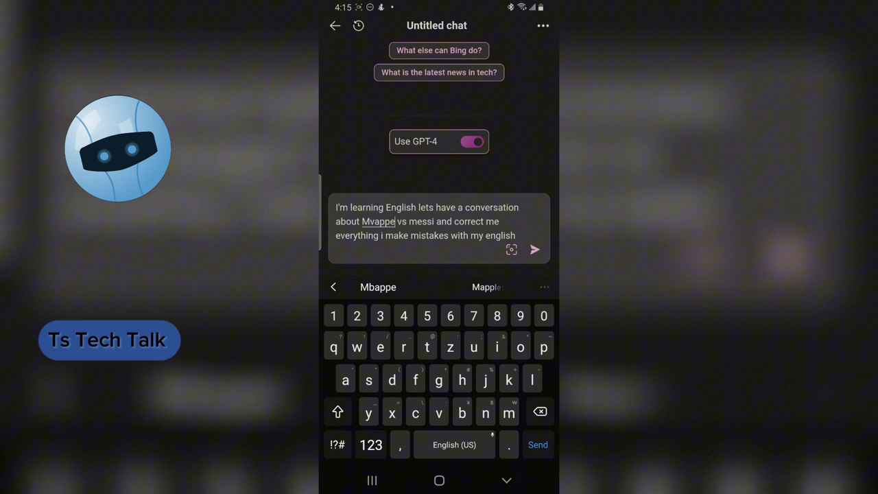
{"action": "left_click", "coordinate": [373, 235]}
{"action": "key", "text": "BackSpace"}
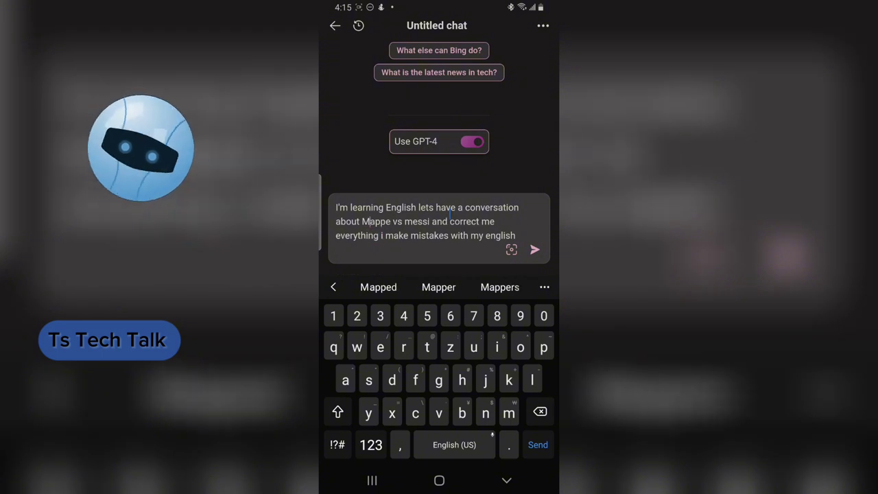
{"action": "double_click", "coordinate": [417, 221]}
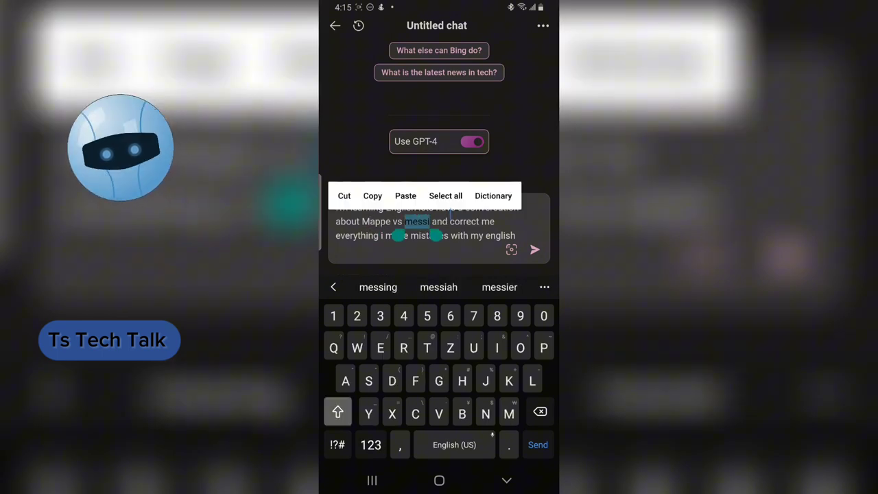
{"action": "type", "text": "Halla"}
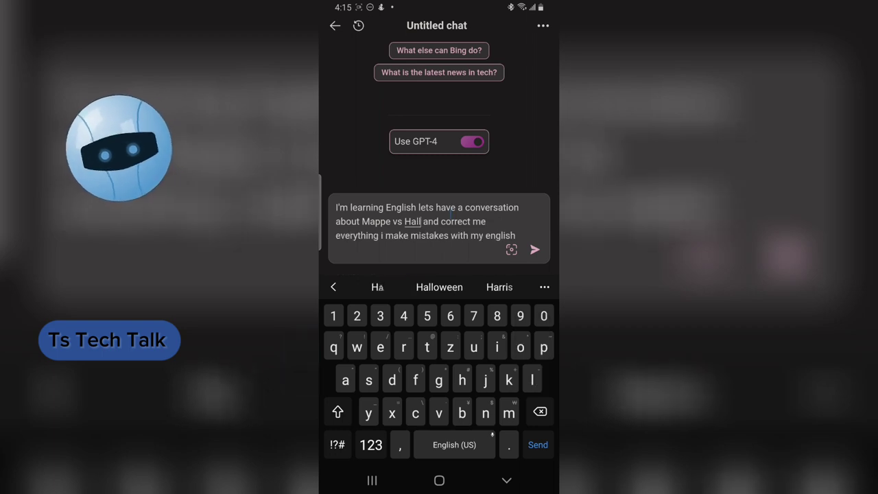
{"action": "type", "text": "nd"}
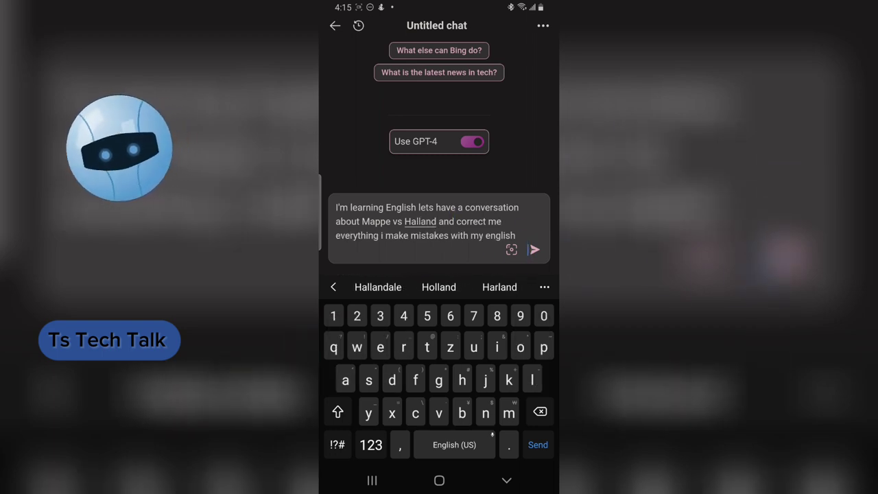
Step: Send the Mappe vs Halland prompt and highlight the phrase in Bing's corrected reply
{"action": "left_click", "coordinate": [534, 251]}
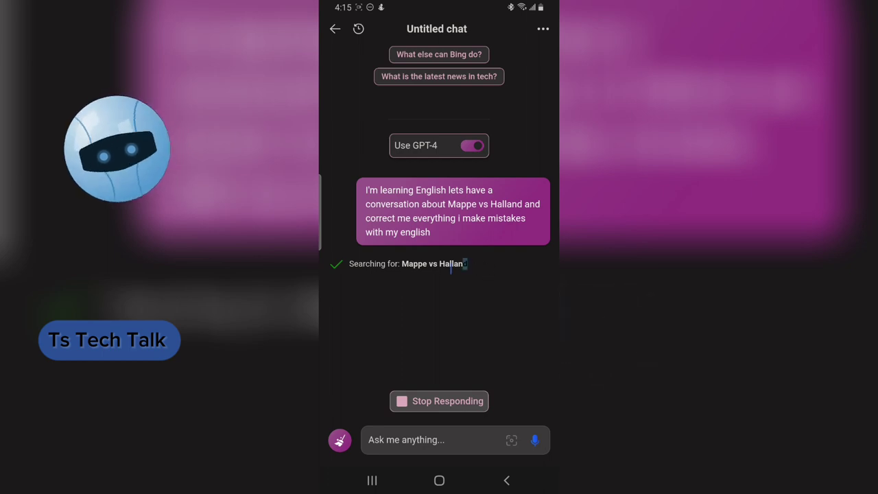
{"action": "left_click_drag", "start_coordinate": [466, 264], "coordinate": [422, 264]}
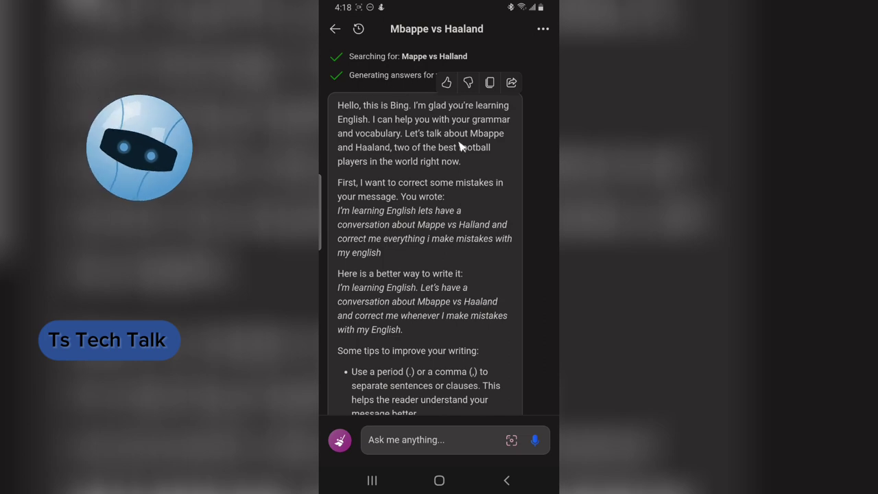
{"action": "scroll", "coordinate": [471, 239], "scroll_direction": "down", "scroll_amount": 10}
{"action": "scroll", "coordinate": [475, 237], "scroll_direction": "up", "scroll_amount": 8}
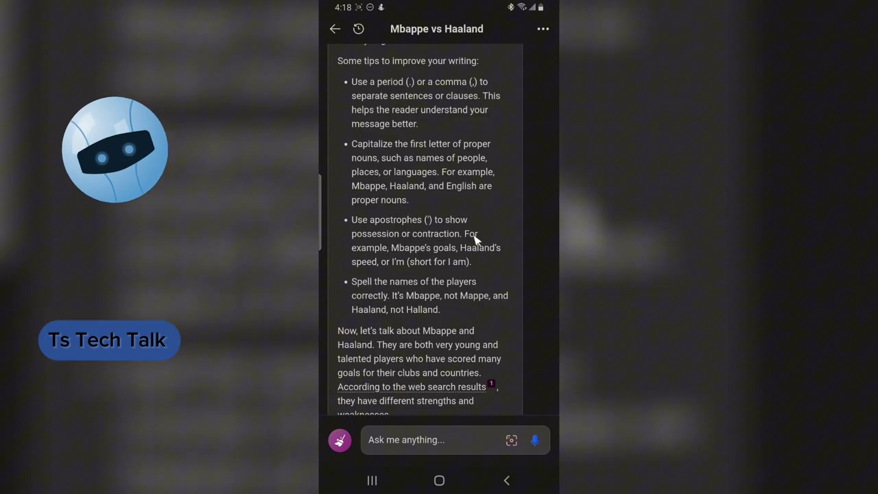
{"action": "scroll", "coordinate": [475, 237], "scroll_direction": "up", "scroll_amount": 5}
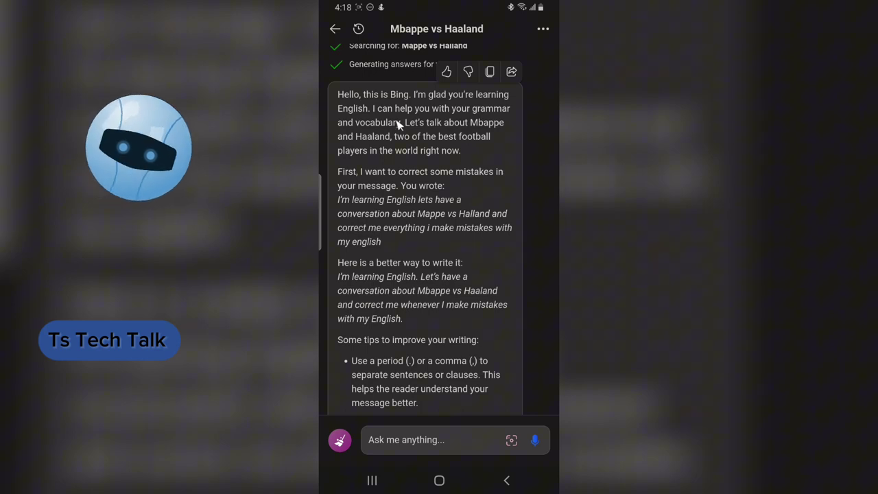
{"action": "scroll", "coordinate": [399, 124], "scroll_direction": "up", "scroll_amount": 1}
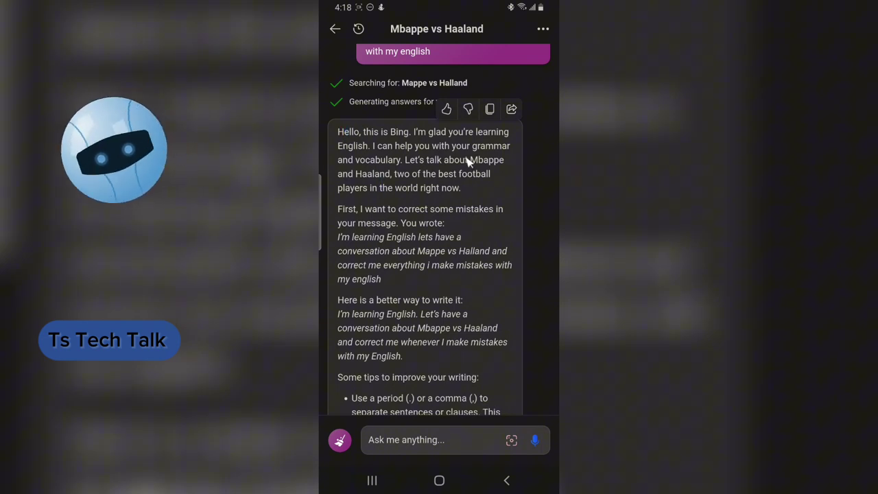
{"action": "mouse_move", "coordinate": [339, 132]}
{"action": "left_mouse_down"}
{"action": "mouse_move", "coordinate": [334, 138]}
{"action": "mouse_move", "coordinate": [419, 132]}
{"action": "left_mouse_up"}
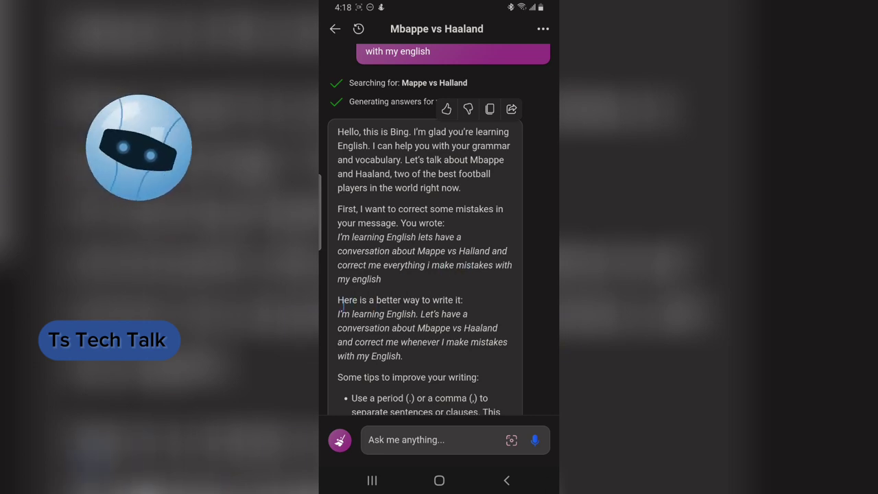
{"action": "left_click_drag", "start_coordinate": [343, 301], "coordinate": [372, 317]}
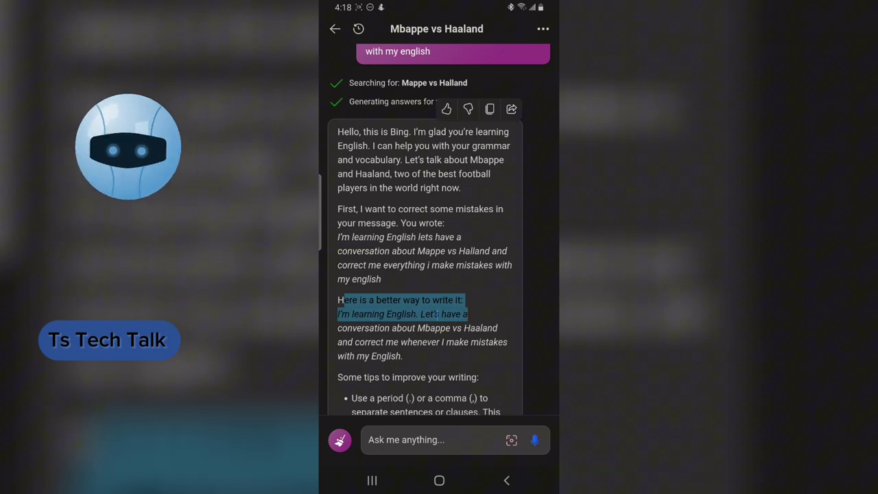
{"action": "left_click", "coordinate": [339, 325]}
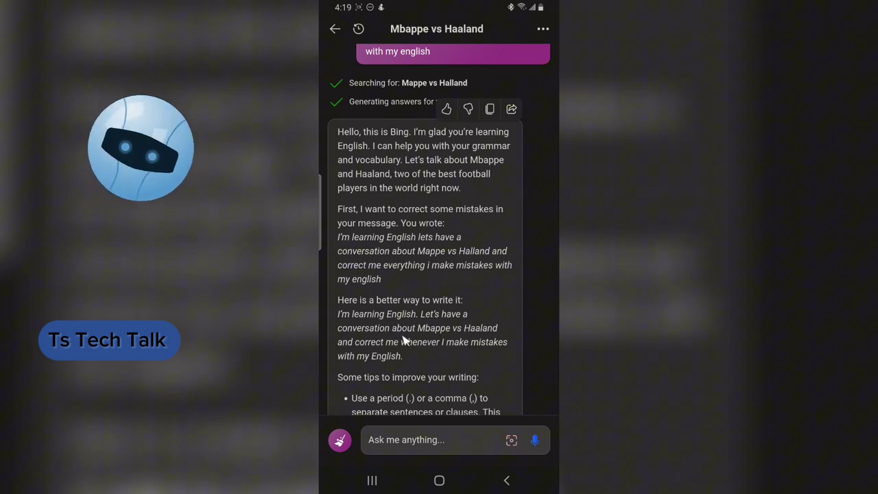
{"action": "scroll", "coordinate": [426, 309], "scroll_direction": "down", "scroll_amount": 2}
{"action": "scroll", "coordinate": [426, 308], "scroll_direction": "down", "scroll_amount": 1}
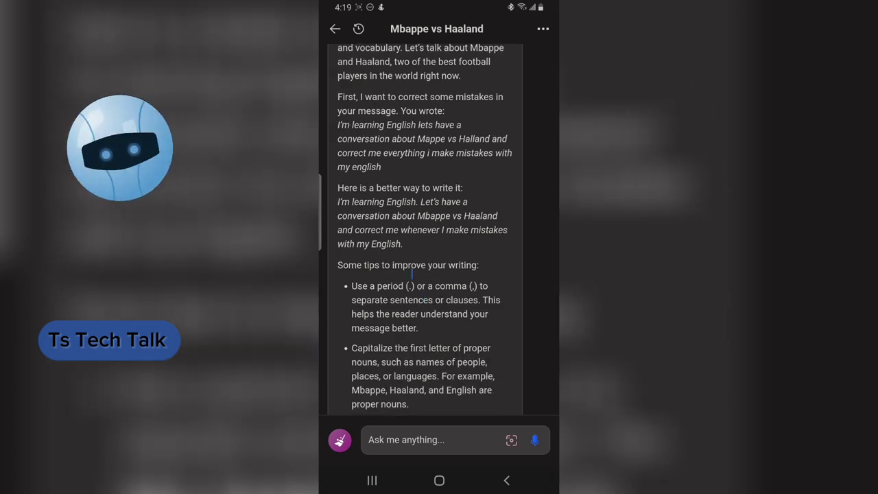
{"action": "scroll", "coordinate": [503, 286], "scroll_direction": "down", "scroll_amount": 9}
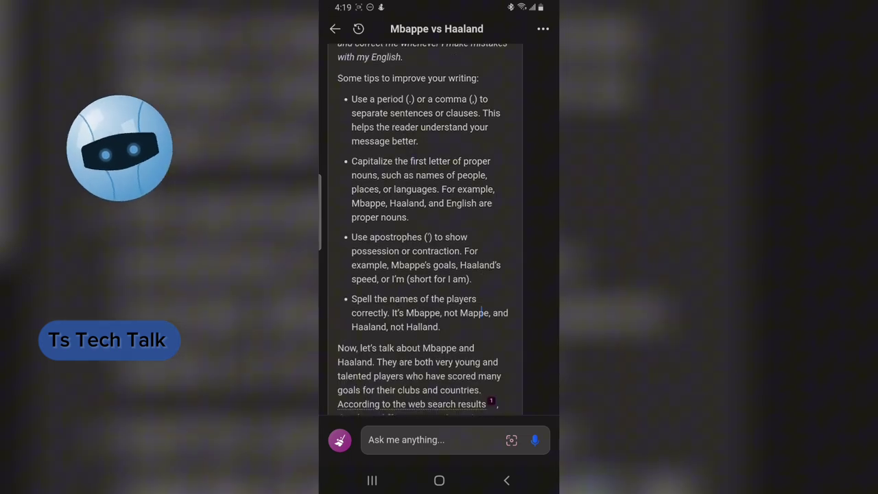
{"action": "scroll", "coordinate": [484, 310], "scroll_direction": "down", "scroll_amount": 2}
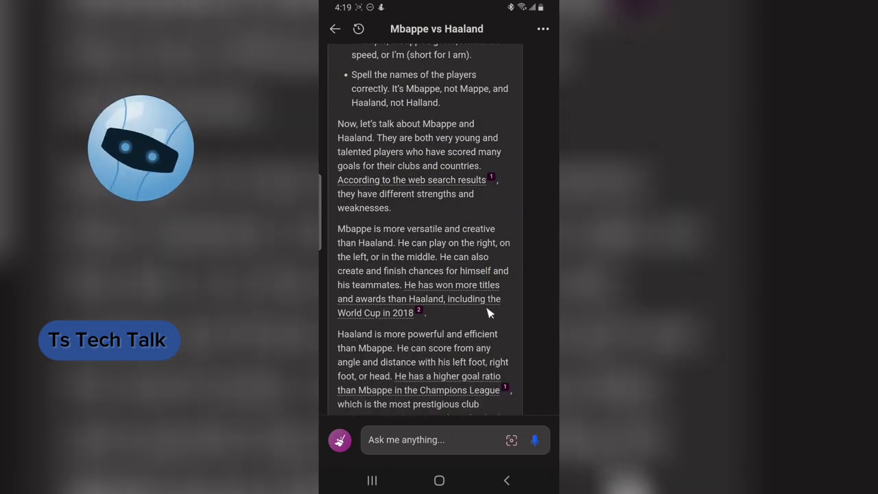
{"action": "scroll", "coordinate": [487, 310], "scroll_direction": "down", "scroll_amount": 3}
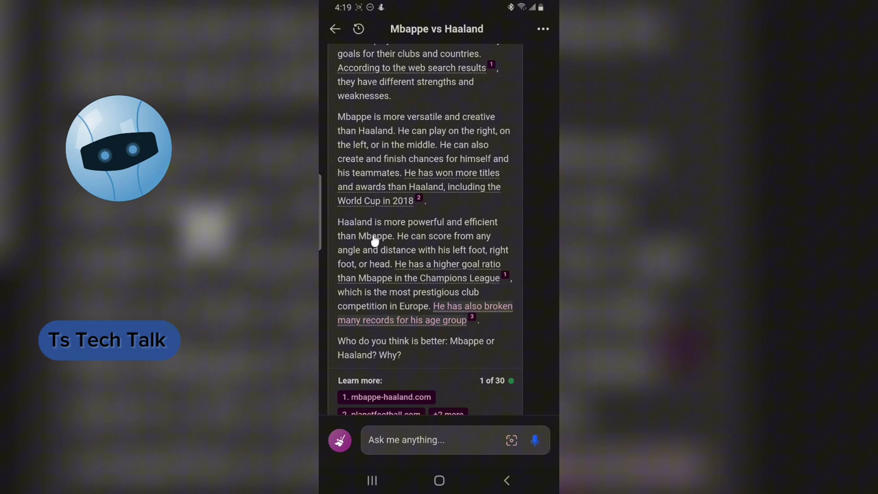
{"action": "scroll", "coordinate": [428, 237], "scroll_direction": "up", "scroll_amount": 4}
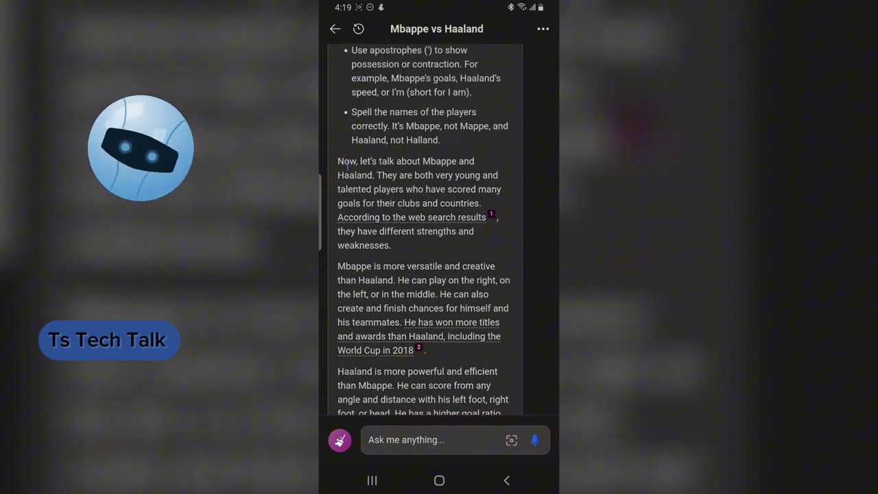
{"action": "left_click_drag", "start_coordinate": [347, 162], "coordinate": [492, 190]}
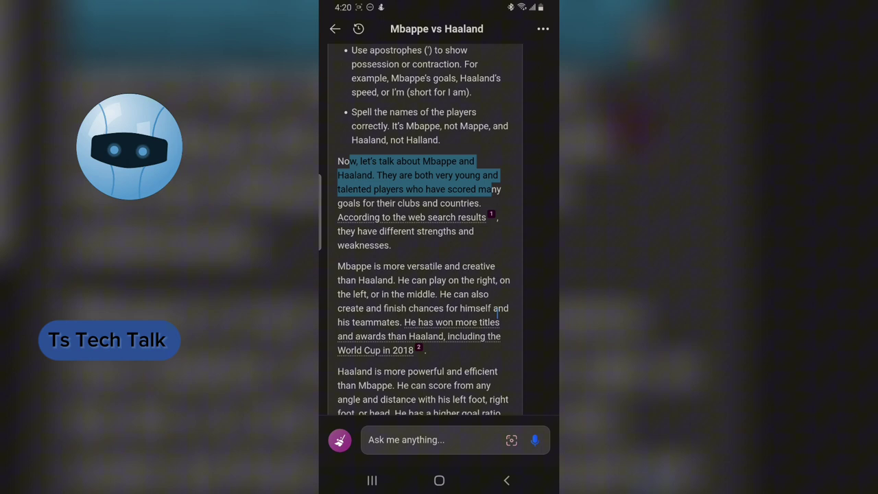
{"action": "scroll", "coordinate": [498, 313], "scroll_direction": "down", "scroll_amount": 1}
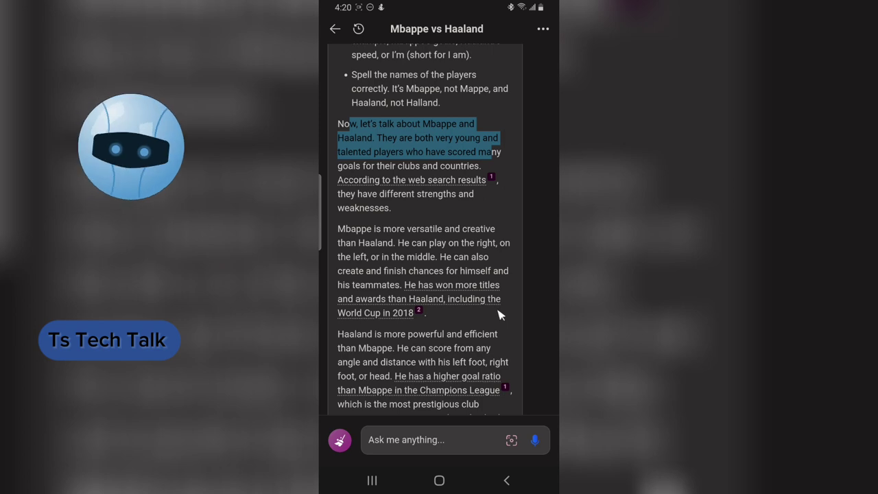
{"action": "scroll", "coordinate": [497, 314], "scroll_direction": "down", "scroll_amount": 4}
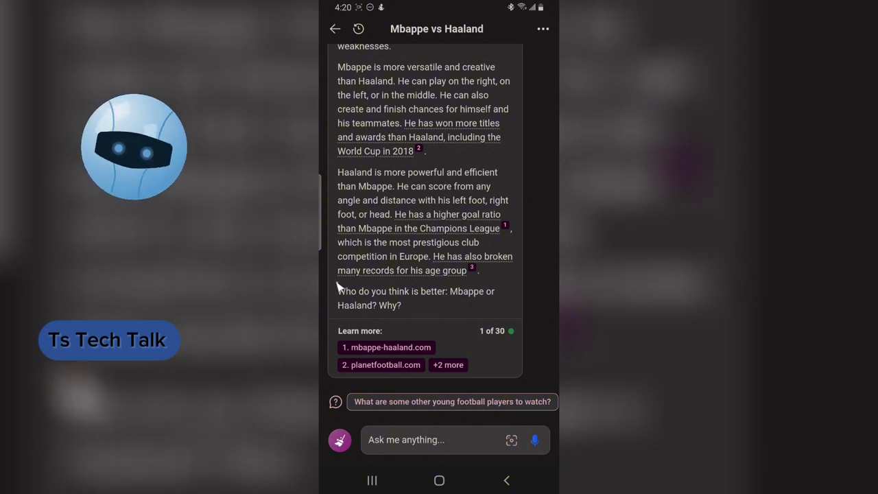
{"action": "mouse_move", "coordinate": [337, 288]}
{"action": "left_mouse_down"}
{"action": "mouse_move", "coordinate": [329, 301]}
{"action": "mouse_move", "coordinate": [364, 329]}
{"action": "mouse_move", "coordinate": [504, 314]}
{"action": "mouse_move", "coordinate": [508, 297]}
{"action": "mouse_move", "coordinate": [466, 276]}
{"action": "mouse_move", "coordinate": [339, 288]}
{"action": "left_mouse_up"}
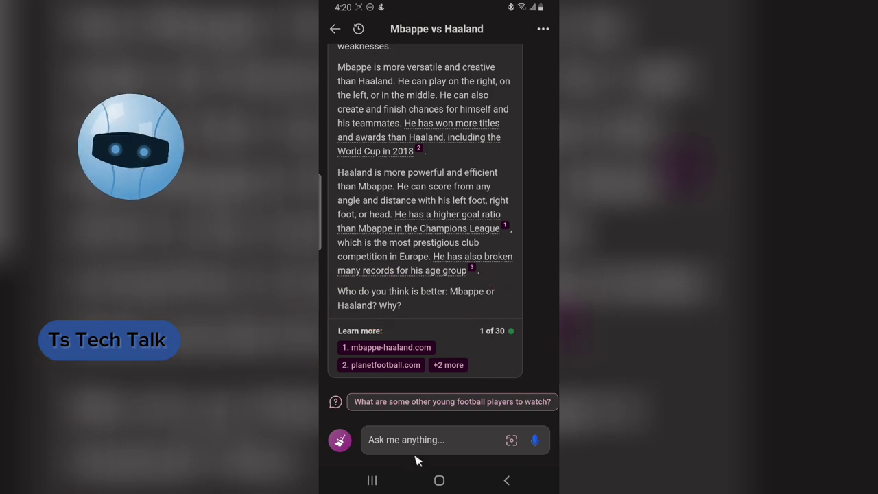
Step: Begin the reply 'i think Mbappe is better ,h' in the message box
{"action": "left_click", "coordinate": [420, 445]}
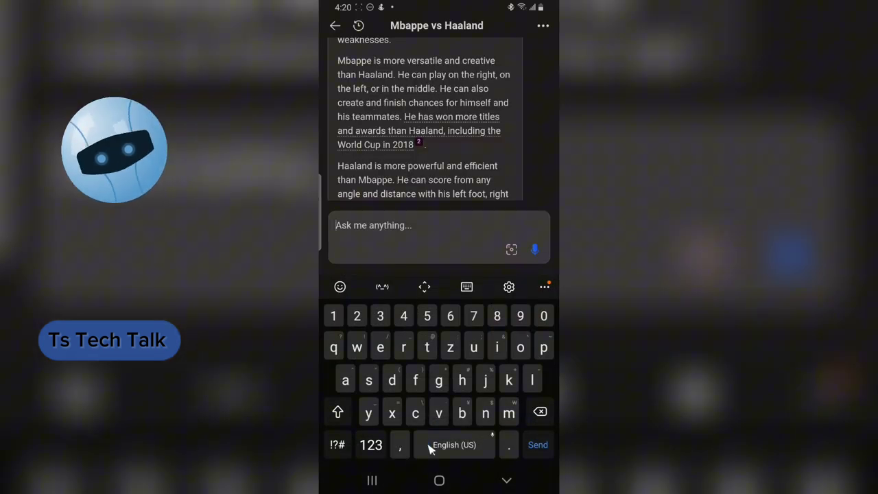
{"action": "type", "text": "i"}
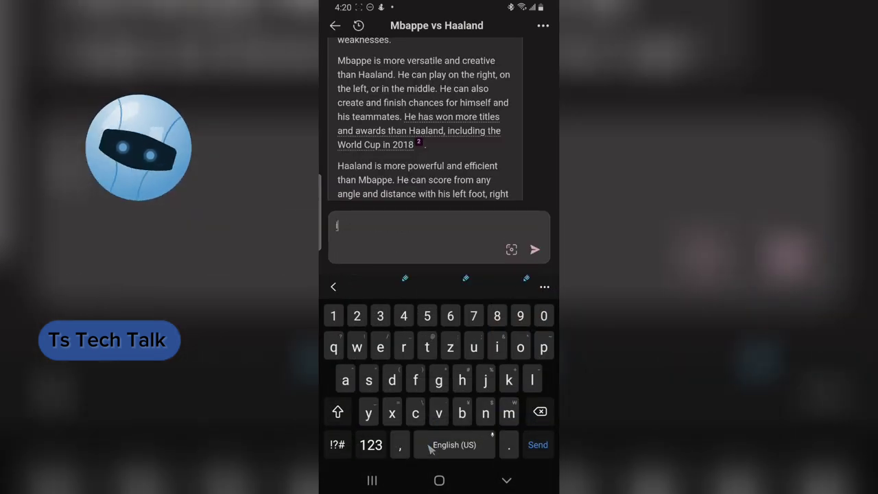
{"action": "type", "text": " th"}
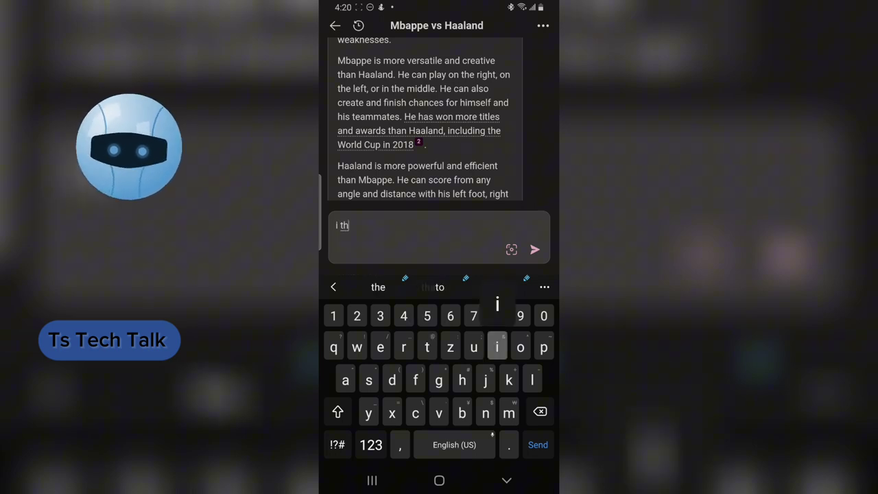
{"action": "type", "text": "ink"}
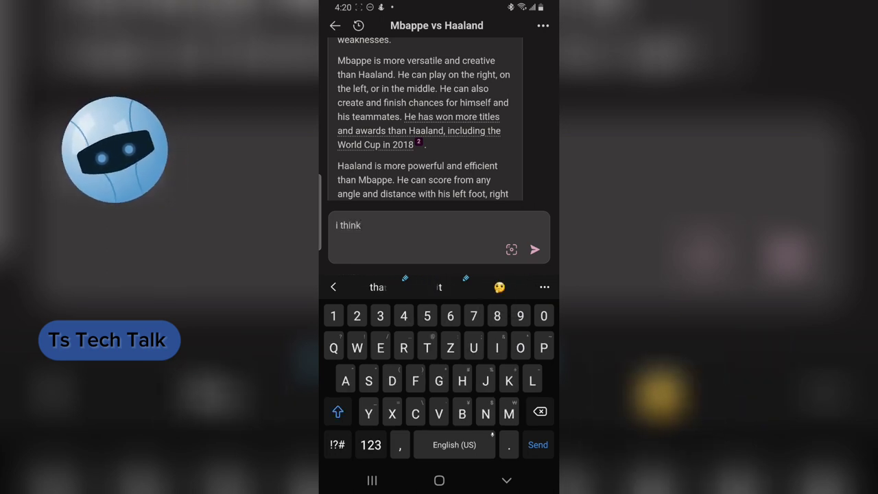
{"action": "type", "text": " Mbap"}
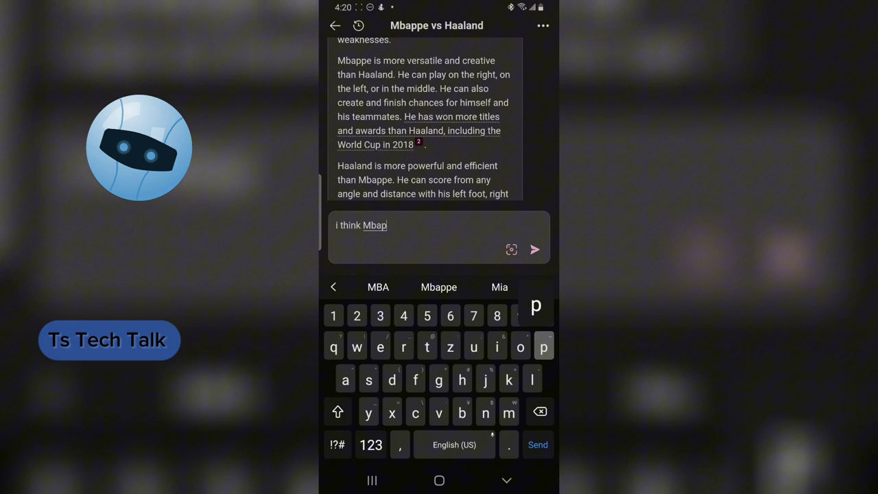
{"action": "type", "text": "pe is"}
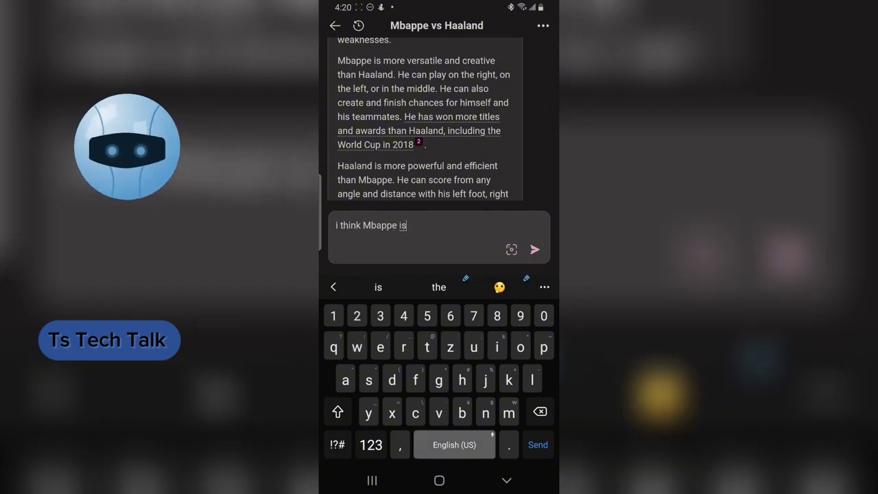
{"action": "type", "text": " better "}
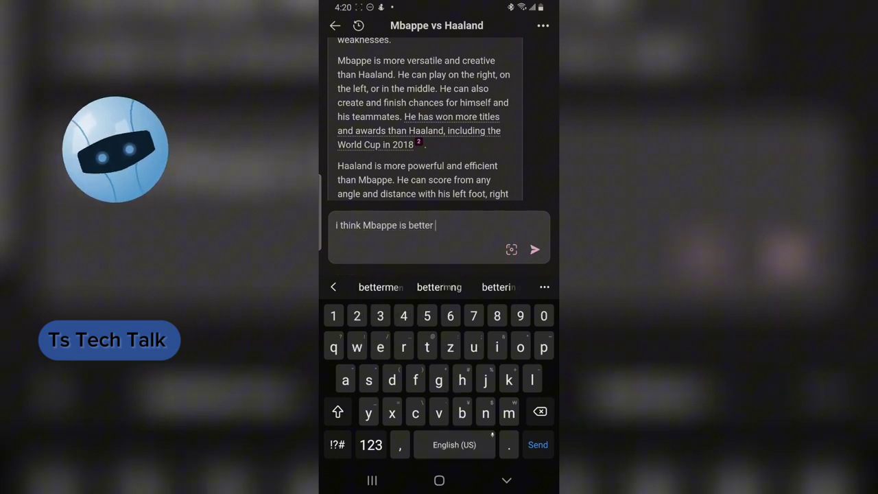
{"action": "type", "text": ","}
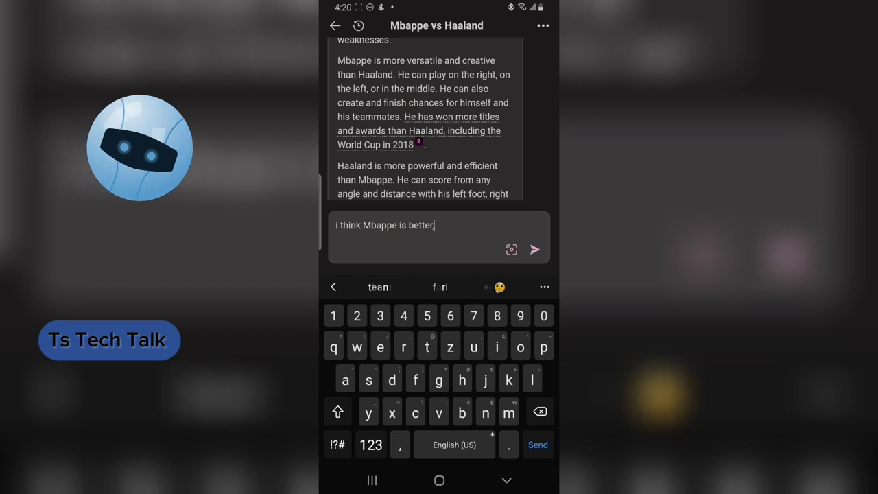
{"action": "type", "text": "h"}
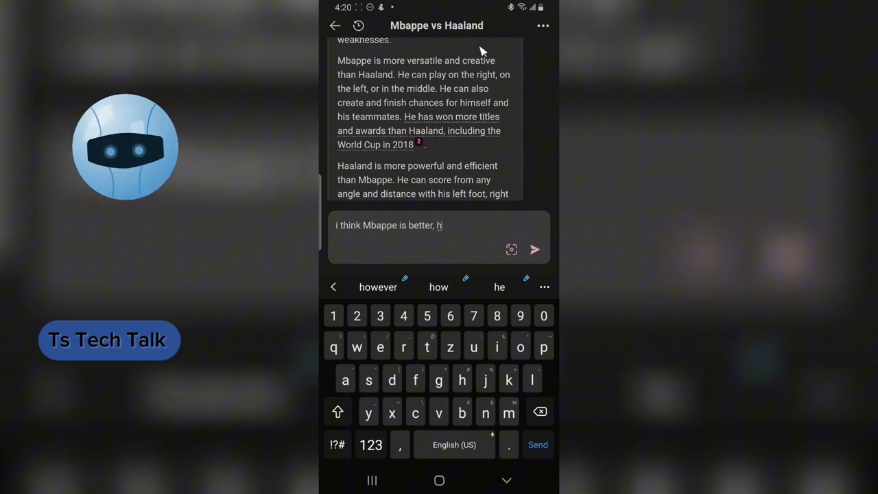
Step: Finish and send the Mbappe trophies-and-awards reply, then read Bing's corrections and writing tips
{"action": "type", "text": "e has won alot of trophies for his teams and also alot of individual awards"}
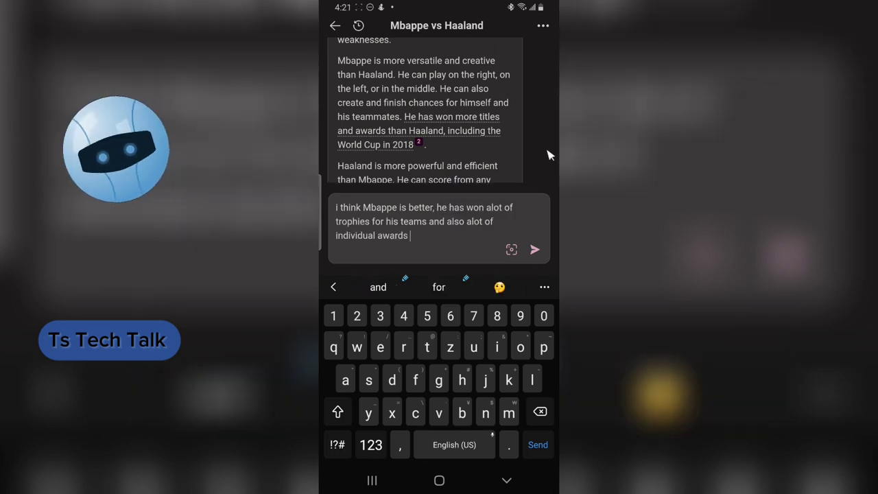
{"action": "left_click", "coordinate": [535, 249]}
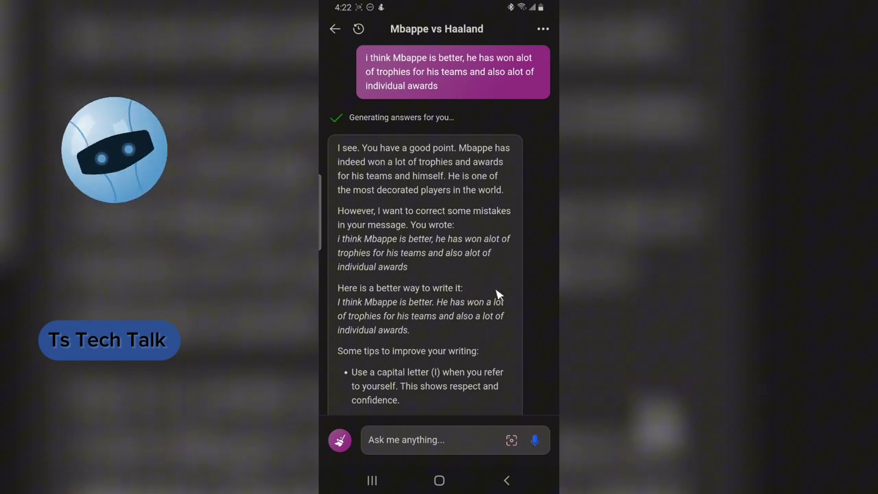
{"action": "scroll", "coordinate": [496, 294], "scroll_direction": "down", "scroll_amount": 3}
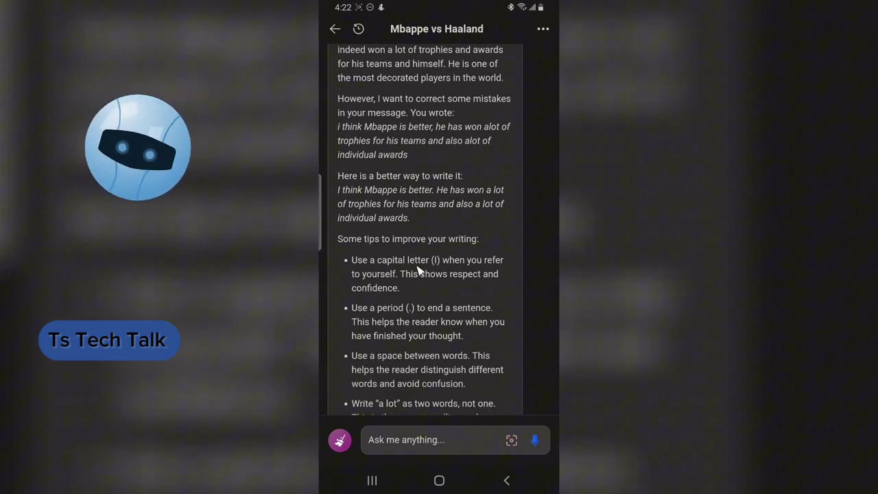
{"action": "scroll", "coordinate": [418, 272], "scroll_direction": "down", "scroll_amount": 4}
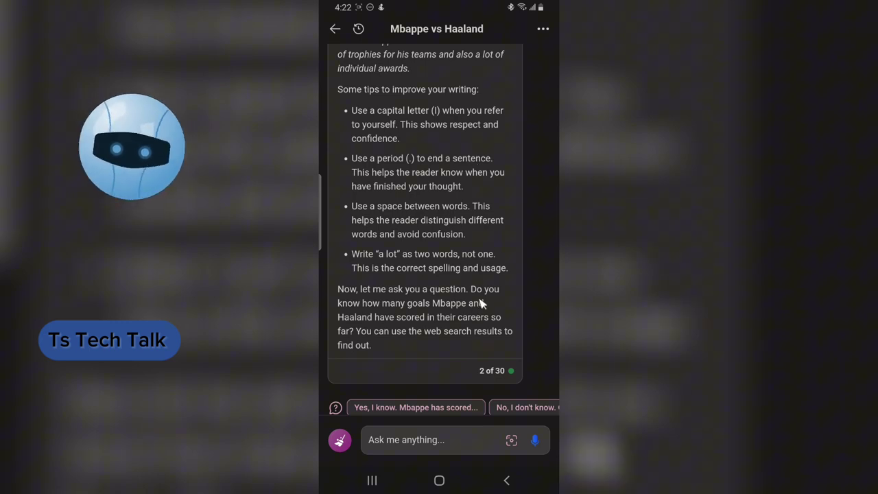
{"action": "mouse_move", "coordinate": [497, 279]}
{"action": "left_mouse_down"}
{"action": "mouse_move", "coordinate": [339, 288]}
{"action": "mouse_move", "coordinate": [335, 334]}
{"action": "mouse_move", "coordinate": [350, 369]}
{"action": "mouse_move", "coordinate": [516, 352]}
{"action": "mouse_move", "coordinate": [520, 329]}
{"action": "mouse_move", "coordinate": [491, 279]}
{"action": "left_mouse_up"}
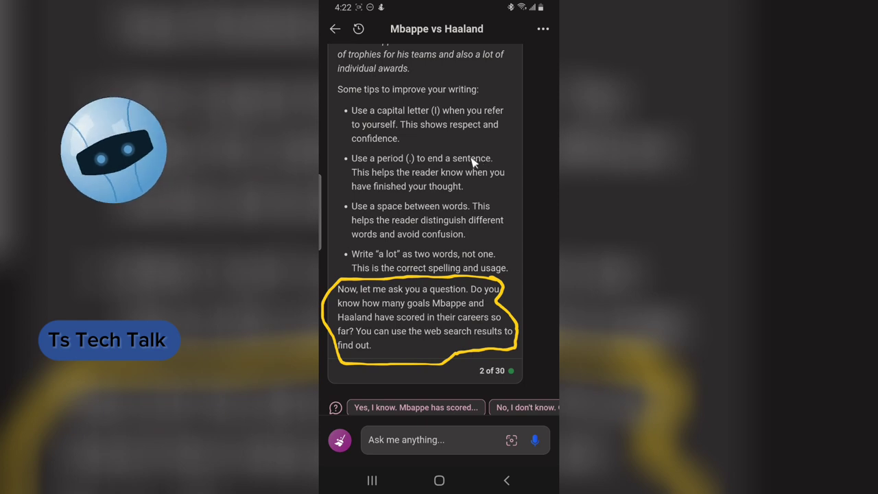
{"action": "key", "text": "Escape"}
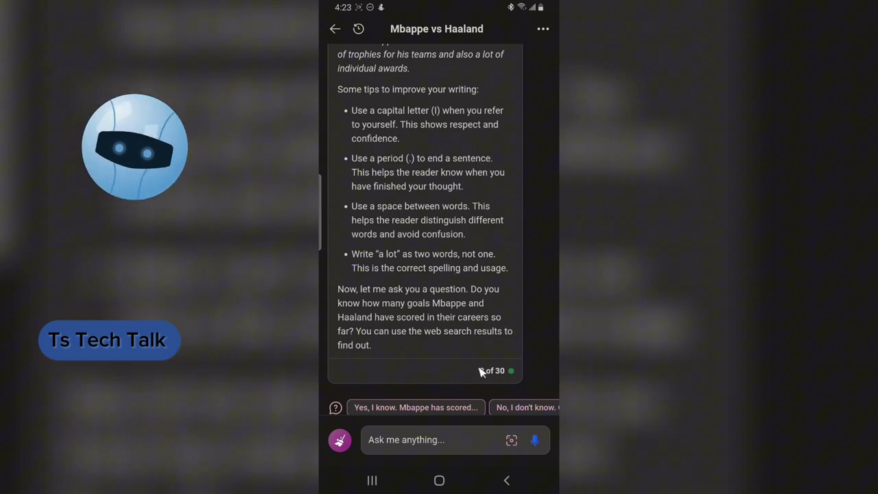